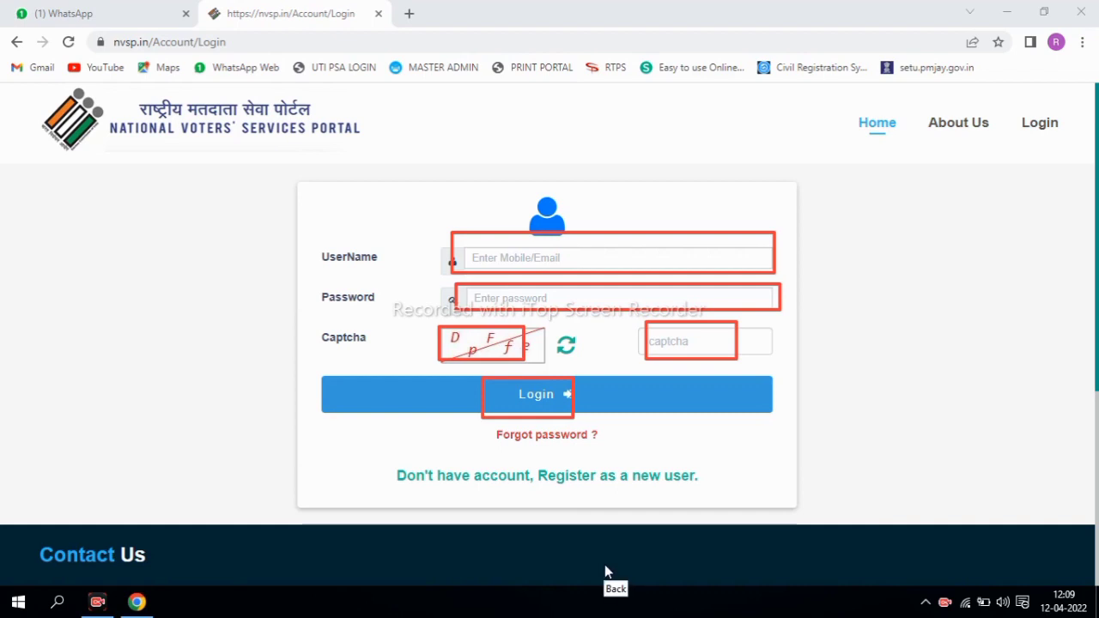
# - Open the application for correction in personal details
pyautogui.click(604, 573)
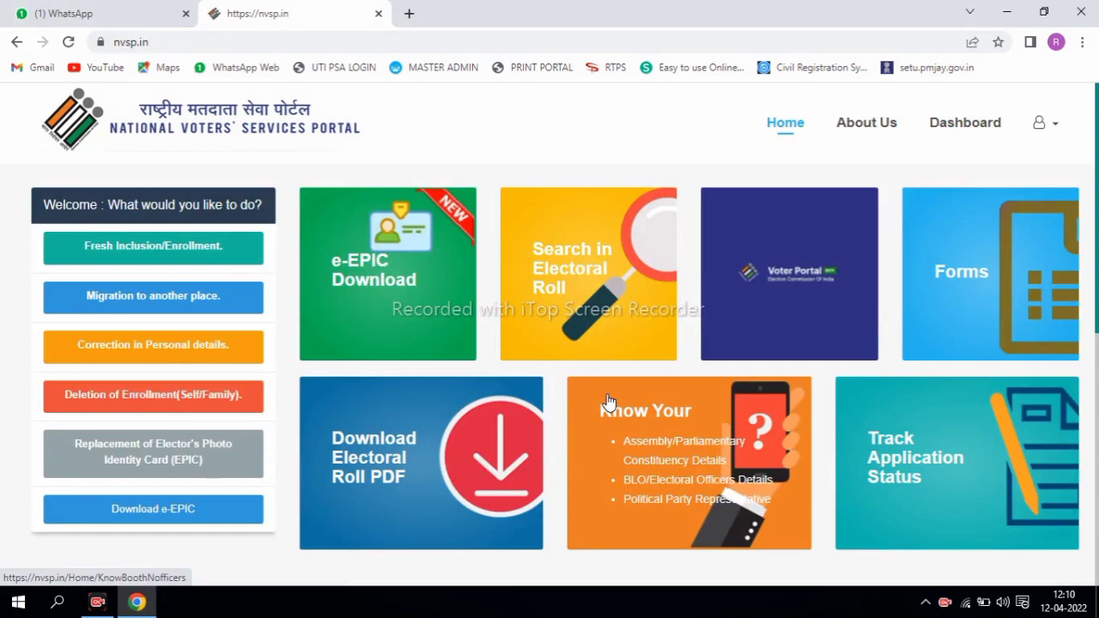
pyautogui.click(1048, 125)
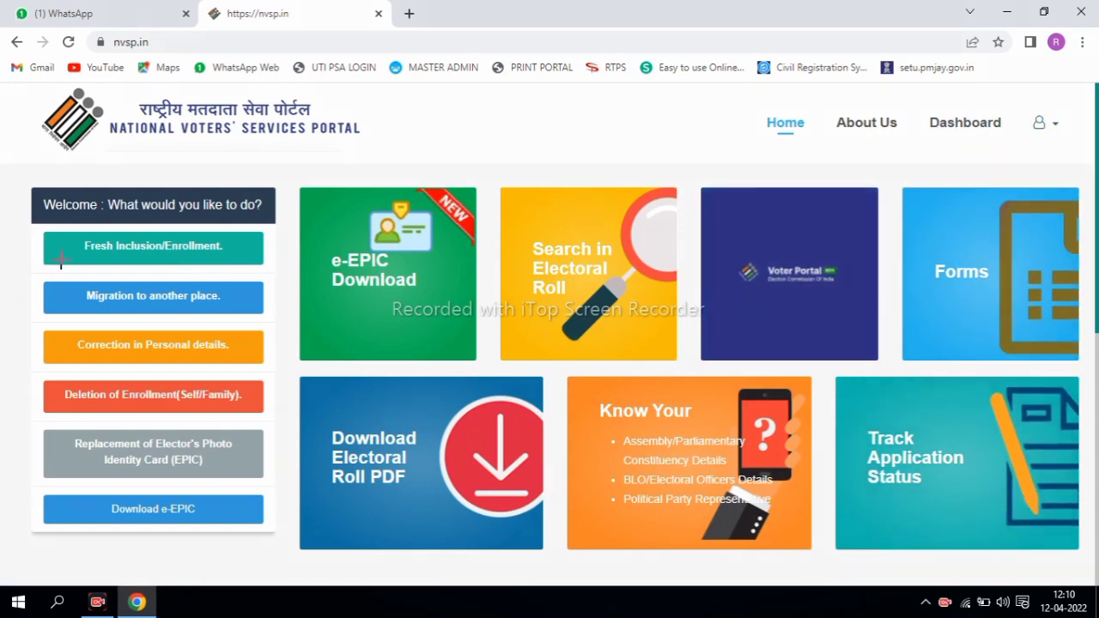
pyautogui.moveTo(46, 229)
pyautogui.mouseDown()
pyautogui.moveTo(157, 259)
pyautogui.moveTo(237, 260)
pyautogui.mouseUp()
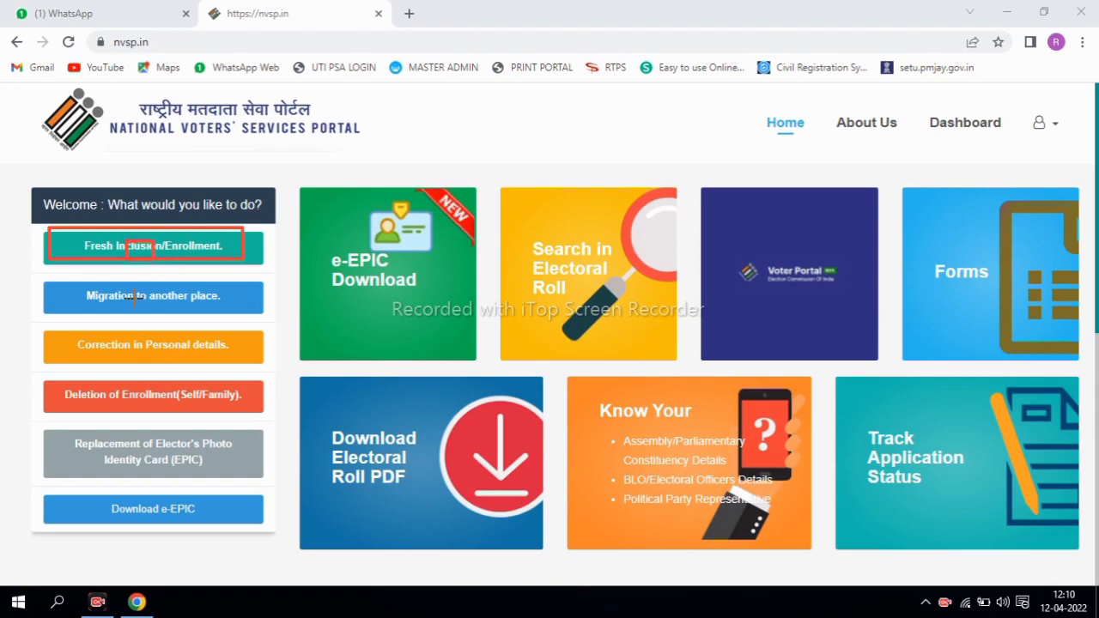
pyautogui.moveTo(43, 330)
pyautogui.mouseDown()
pyautogui.moveTo(98, 353)
pyautogui.moveTo(265, 369)
pyautogui.mouseUp()
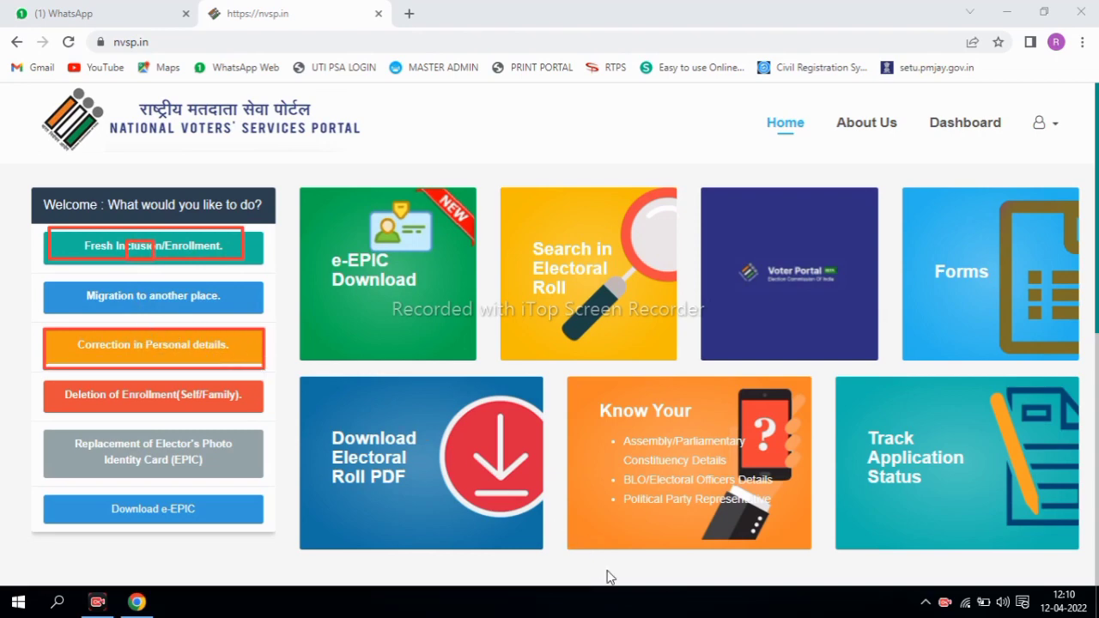
pyautogui.click(210, 347)
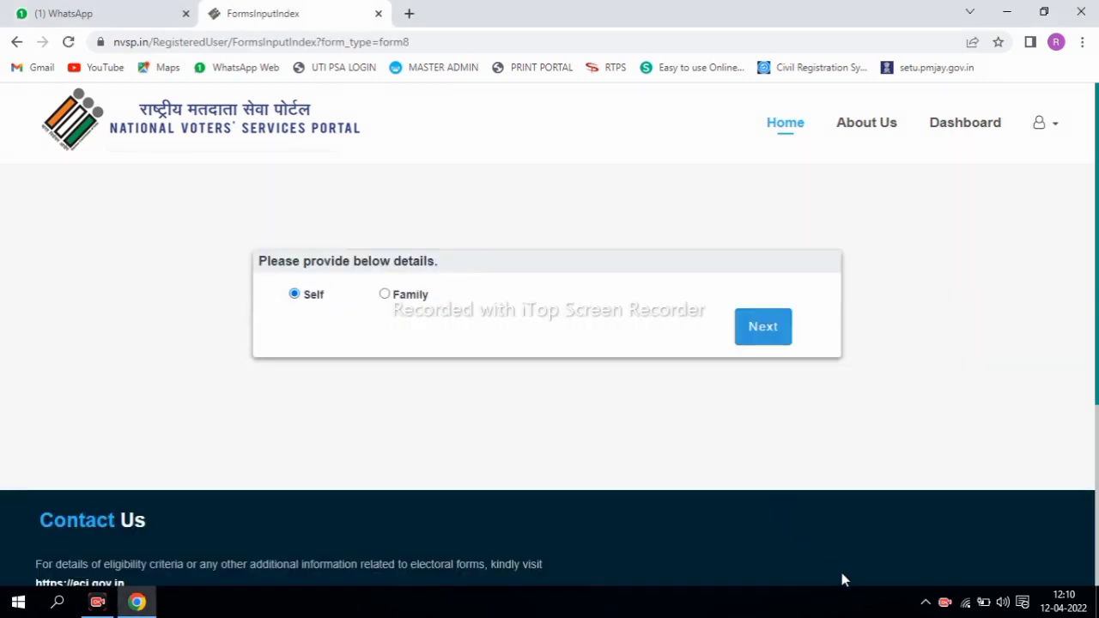
# - Choose Family as the applicant type and proceed to the Form 8 correction application
pyautogui.moveTo(245, 261); pyautogui.dragTo(326, 310)
pyautogui.moveTo(360, 273); pyautogui.dragTo(444, 320)
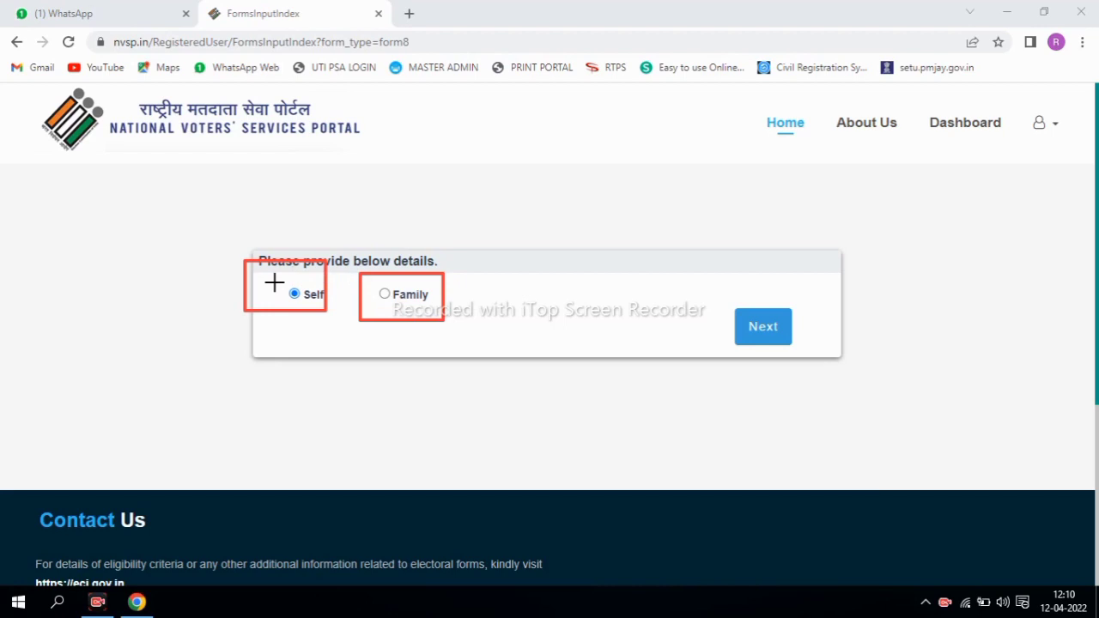
pyautogui.moveTo(274, 283); pyautogui.dragTo(316, 310)
pyautogui.moveTo(370, 283); pyautogui.dragTo(443, 320)
pyautogui.moveTo(719, 299); pyautogui.dragTo(795, 354)
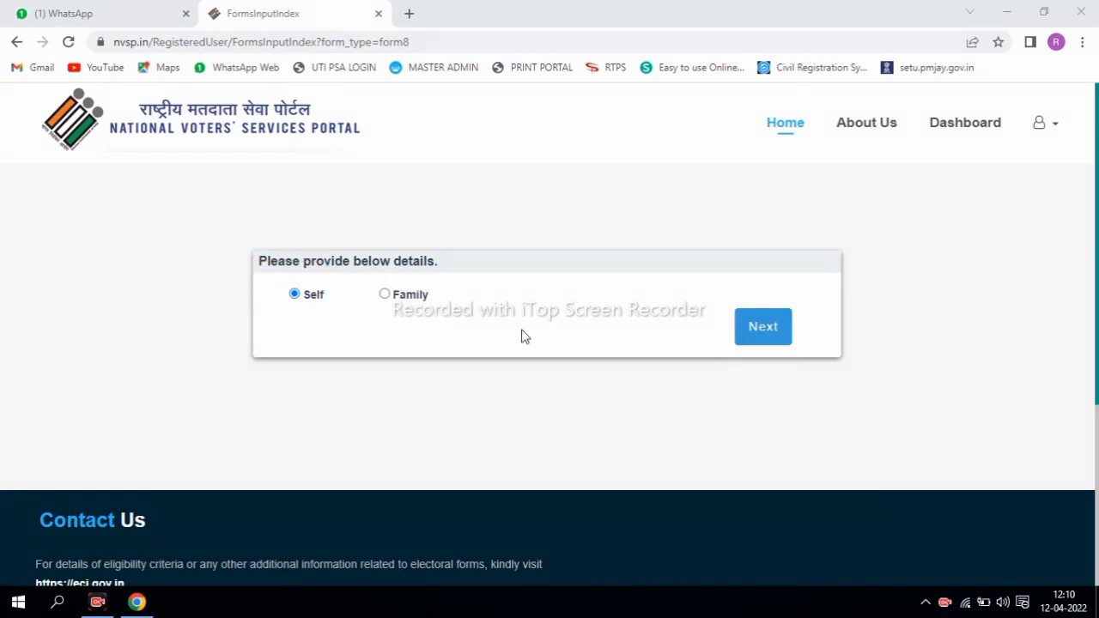
pyautogui.click(384, 294)
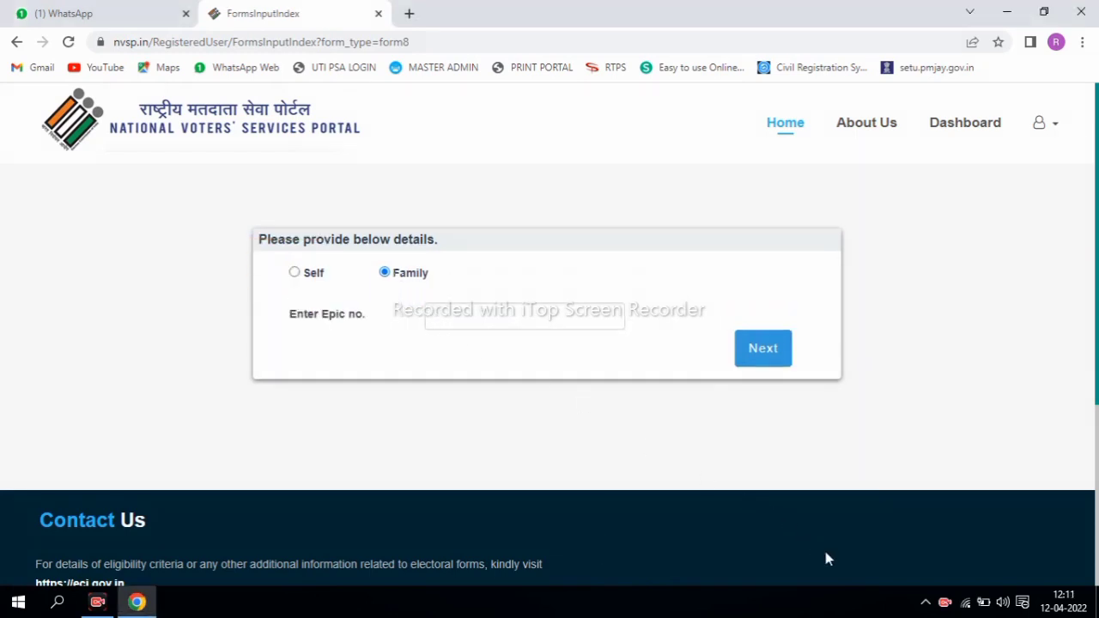
pyautogui.moveTo(266, 298); pyautogui.dragTo(375, 337)
pyautogui.moveTo(431, 300)
pyautogui.mouseDown()
pyautogui.moveTo(555, 339)
pyautogui.moveTo(610, 337)
pyautogui.mouseUp()
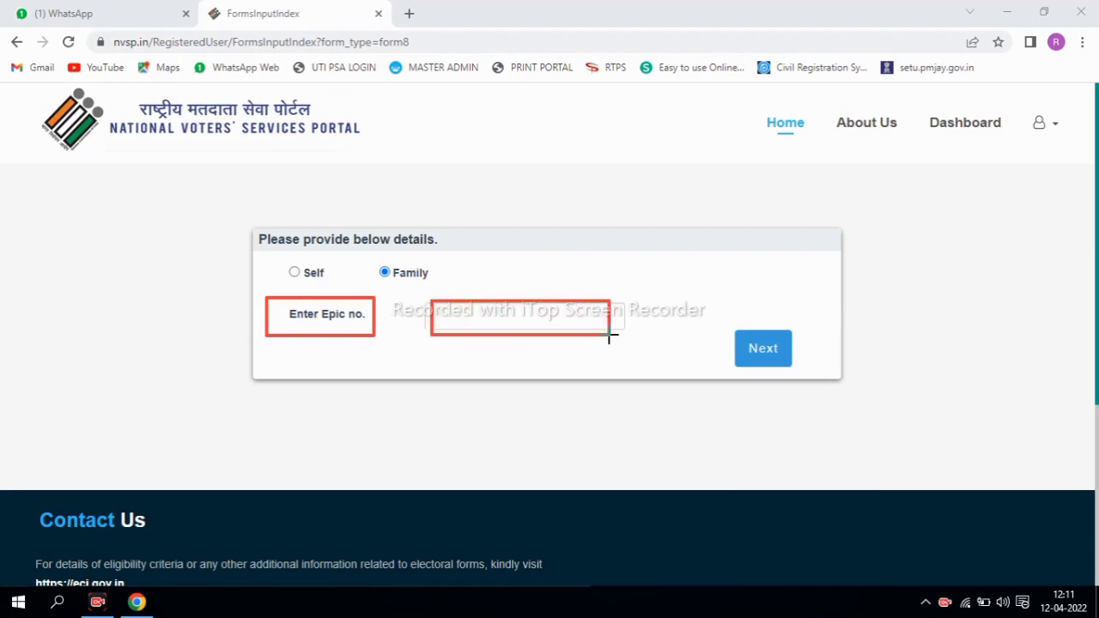
pyautogui.moveTo(724, 325); pyautogui.dragTo(790, 375)
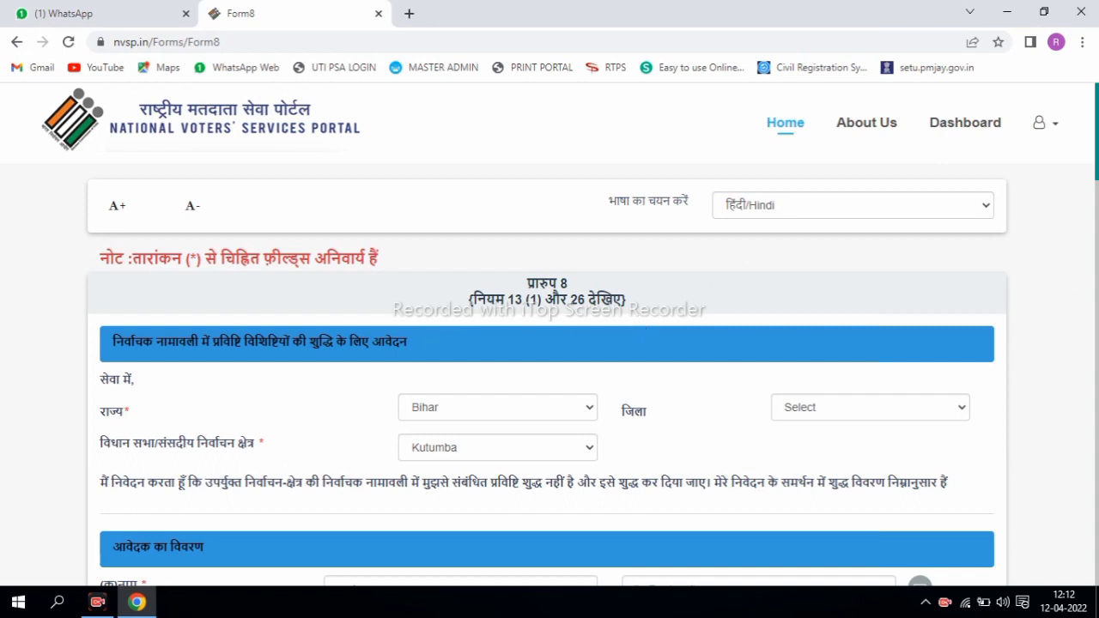
# - Set the district in the Form 8 application to AURANGABAD
pyautogui.scroll(-3, 549, 344)
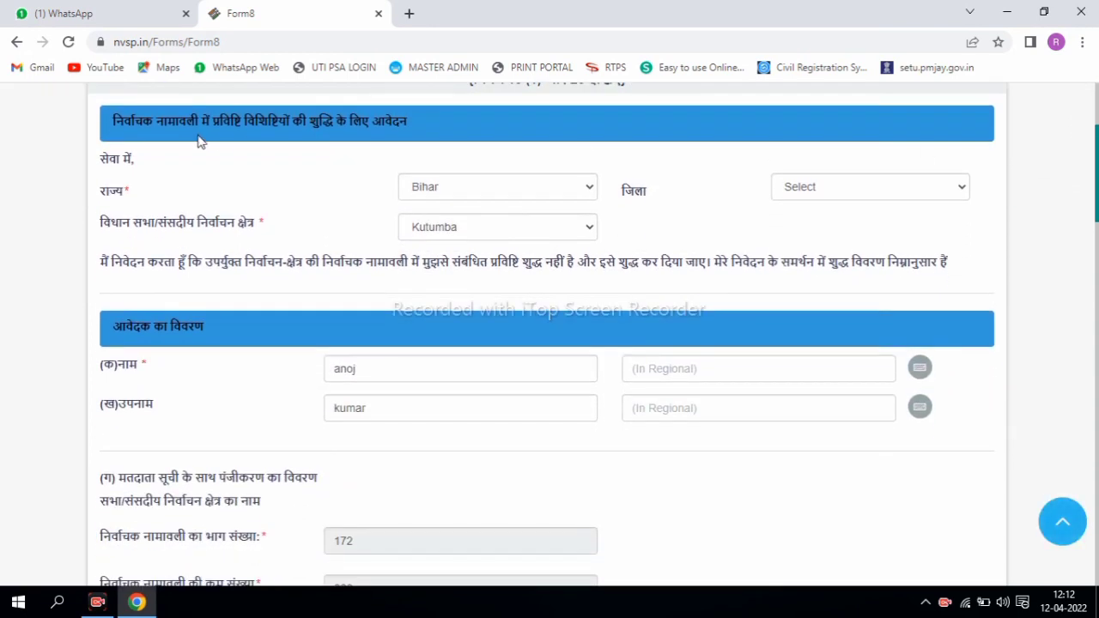
pyautogui.moveTo(261, 161)
pyautogui.mouseDown()
pyautogui.moveTo(529, 256)
pyautogui.moveTo(623, 255)
pyautogui.mouseUp()
pyautogui.moveTo(730, 149); pyautogui.dragTo(942, 206)
pyautogui.press('Escape')
pyautogui.click(844, 193)
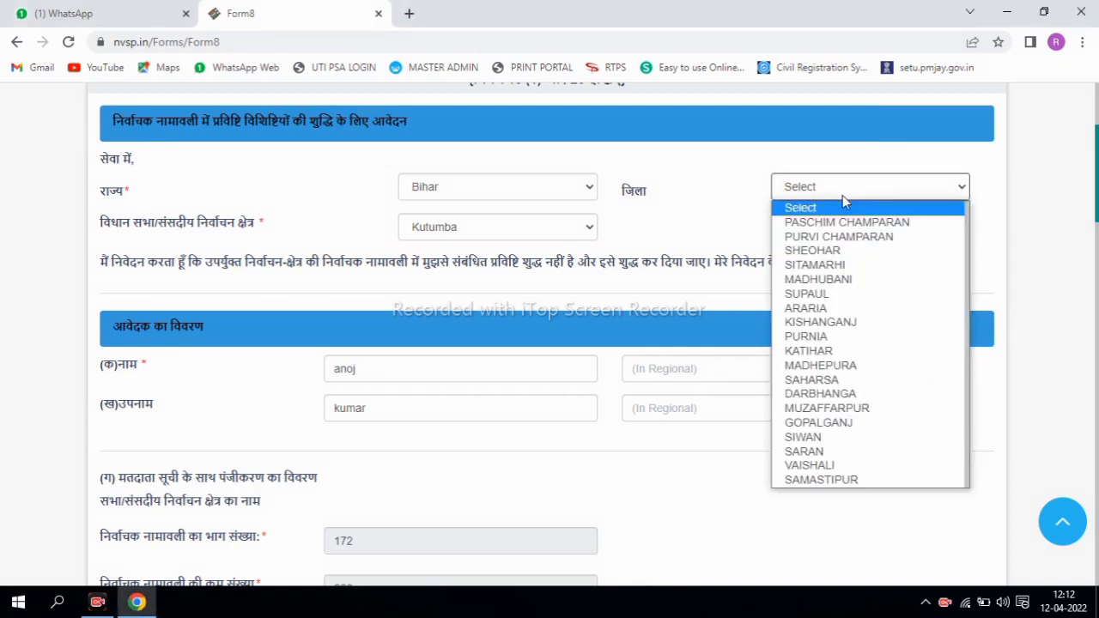
pyautogui.write('au')
pyautogui.press('Return')
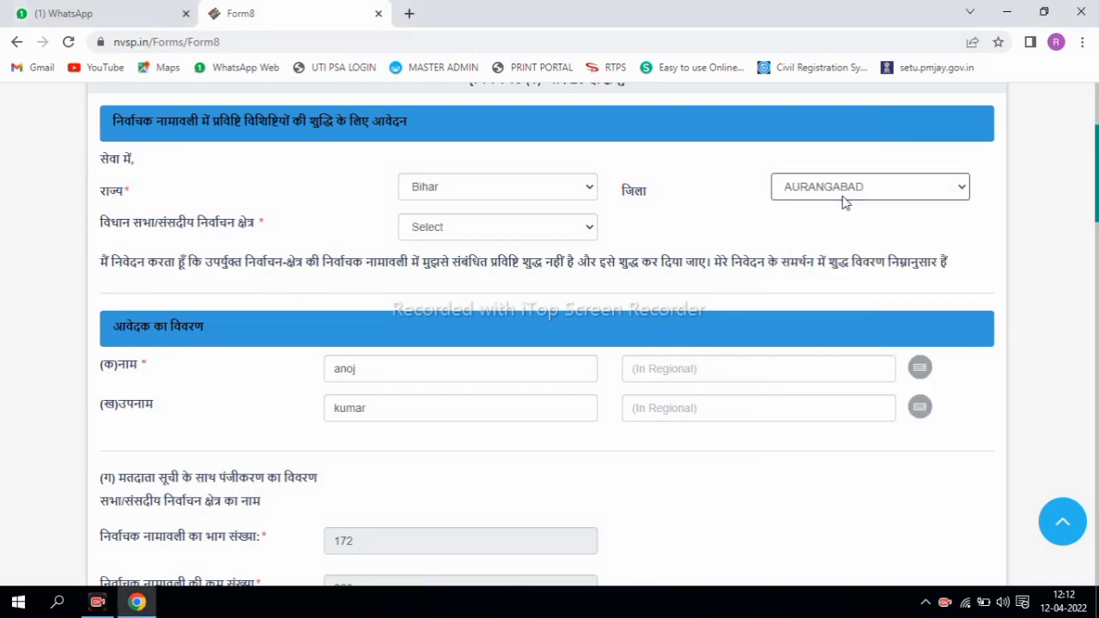
pyautogui.click(767, 213)
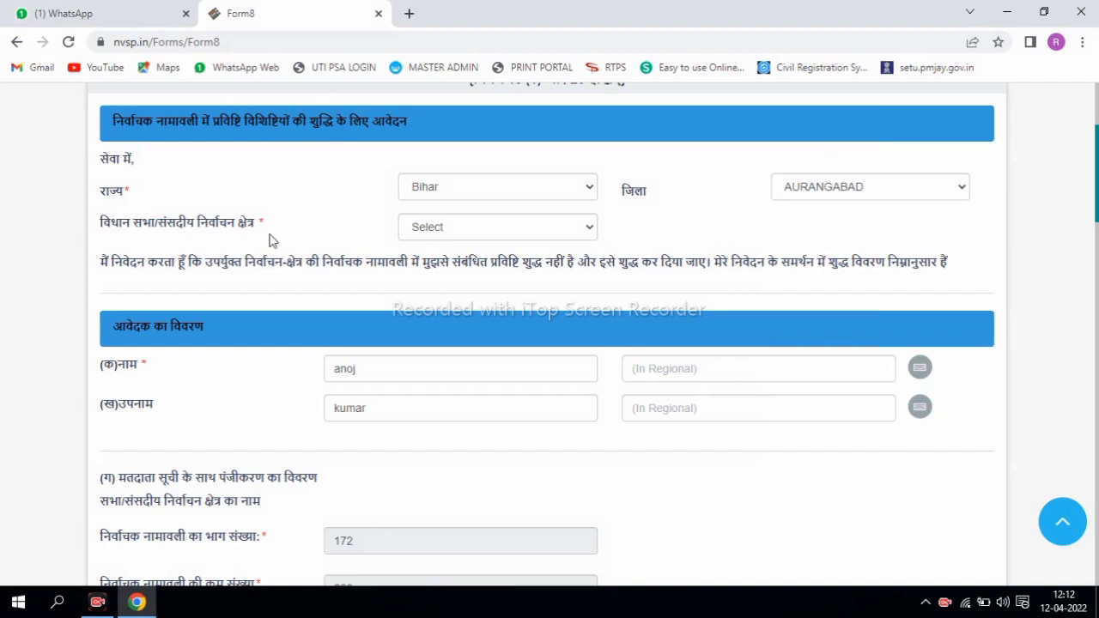
# - Set the assembly/parliamentary constituency to Kutumba
pyautogui.click(444, 230)
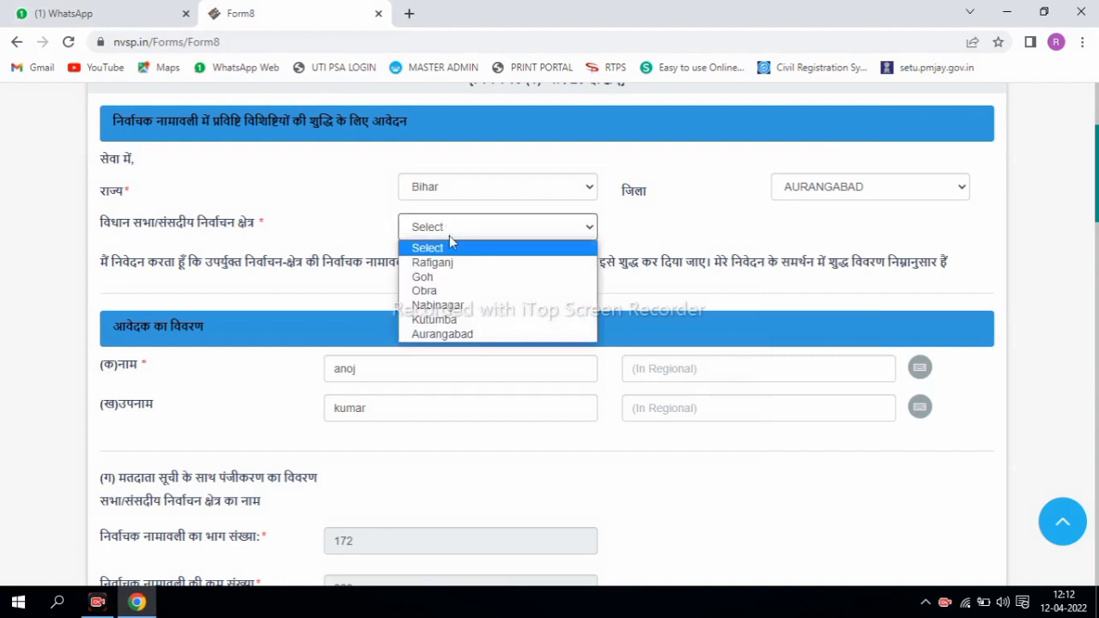
pyautogui.click(464, 320)
pyautogui.click(672, 237)
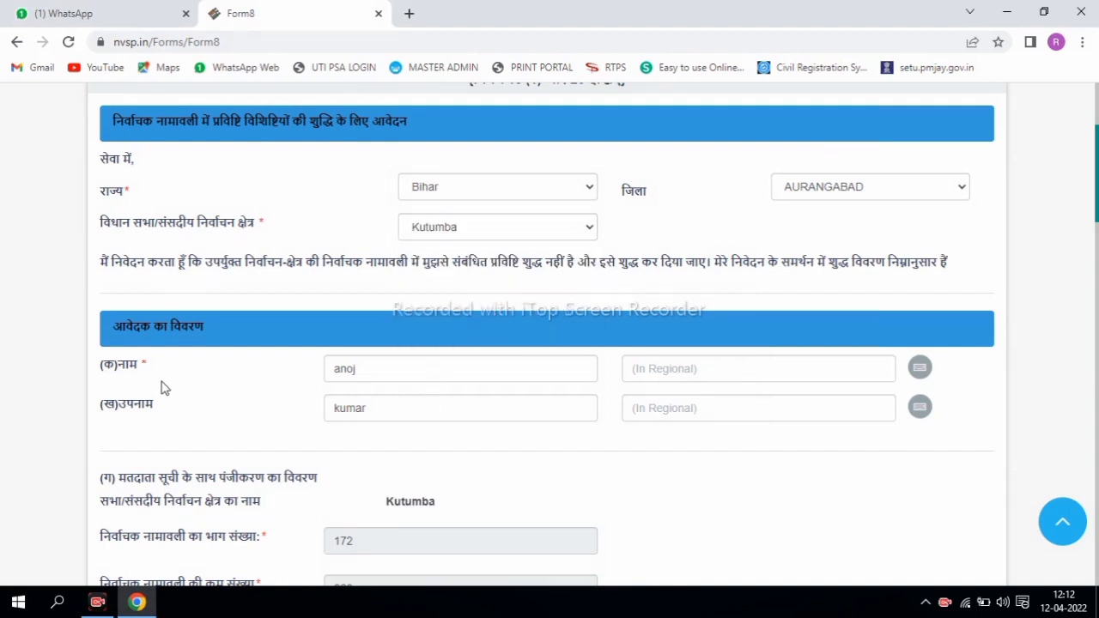
# - Fill in the applicant's first name and surname in the regional language from their English entries
pyautogui.click(366, 370)
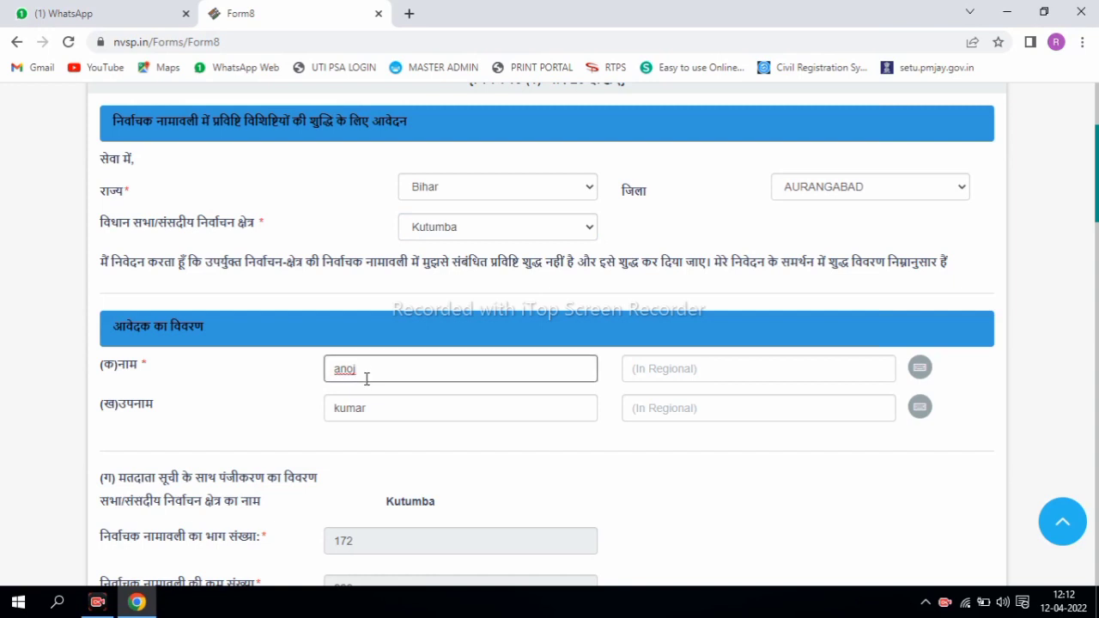
pyautogui.press('Tab')
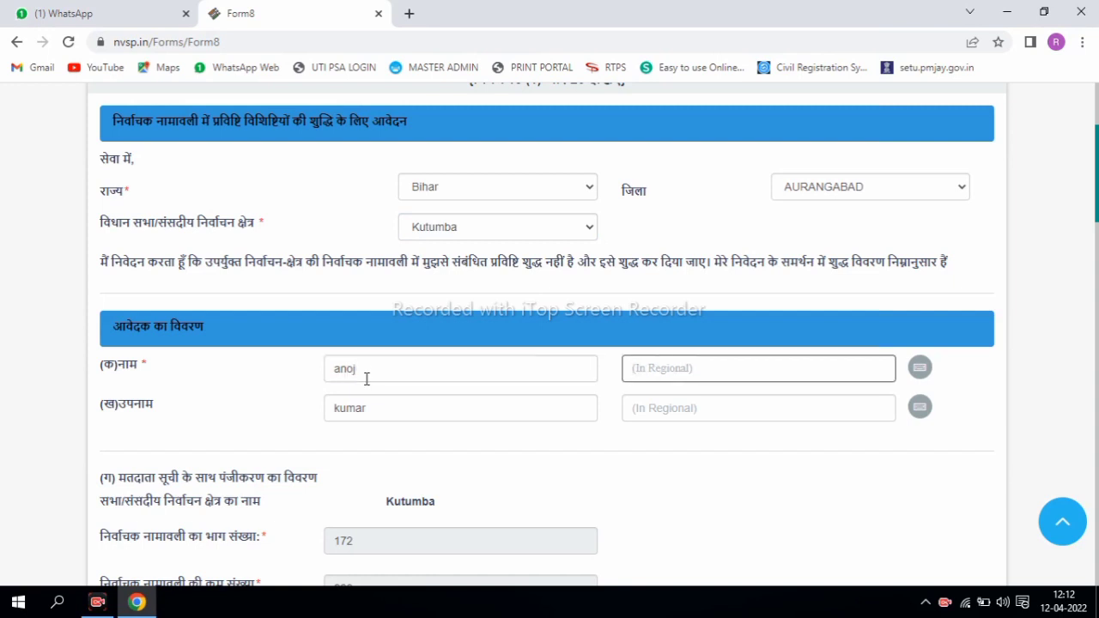
pyautogui.click(667, 371)
pyautogui.click(512, 409)
pyautogui.press('Tab')
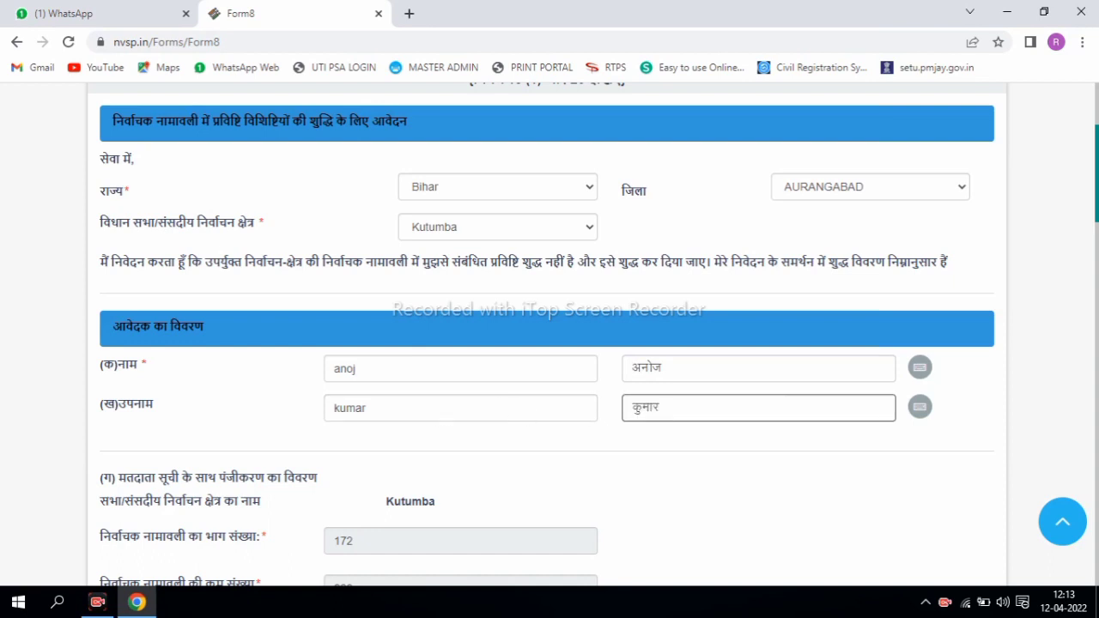
# - Review the entries that can be marked for correction, from name, photo and EPIC number to relation type and gender
pyautogui.scroll(-4, 550, 335)
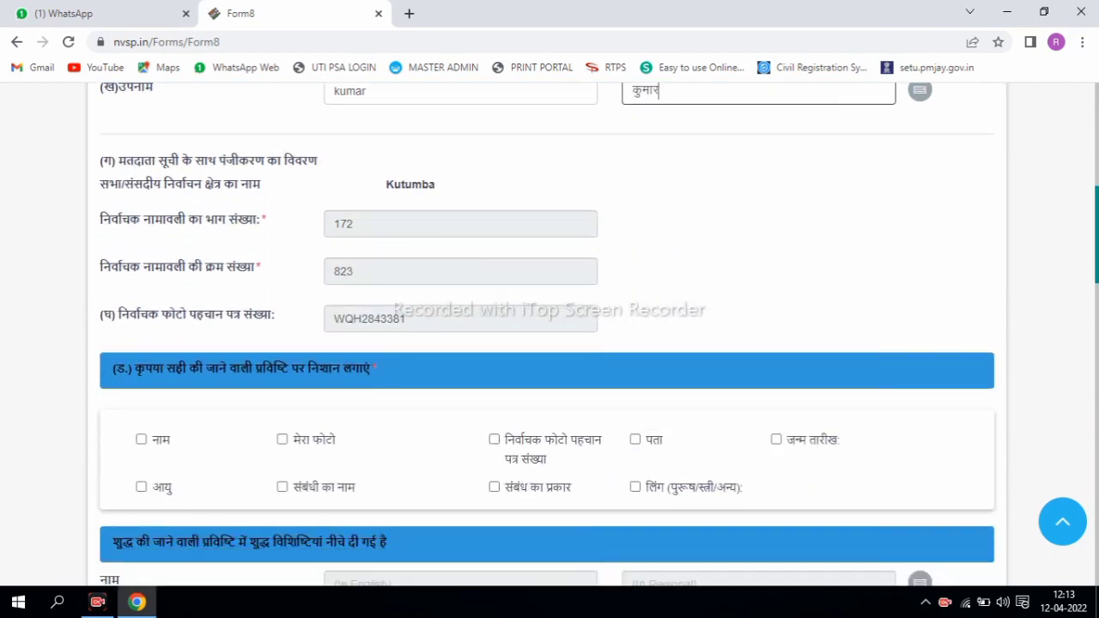
pyautogui.scroll(-3, 833, 349)
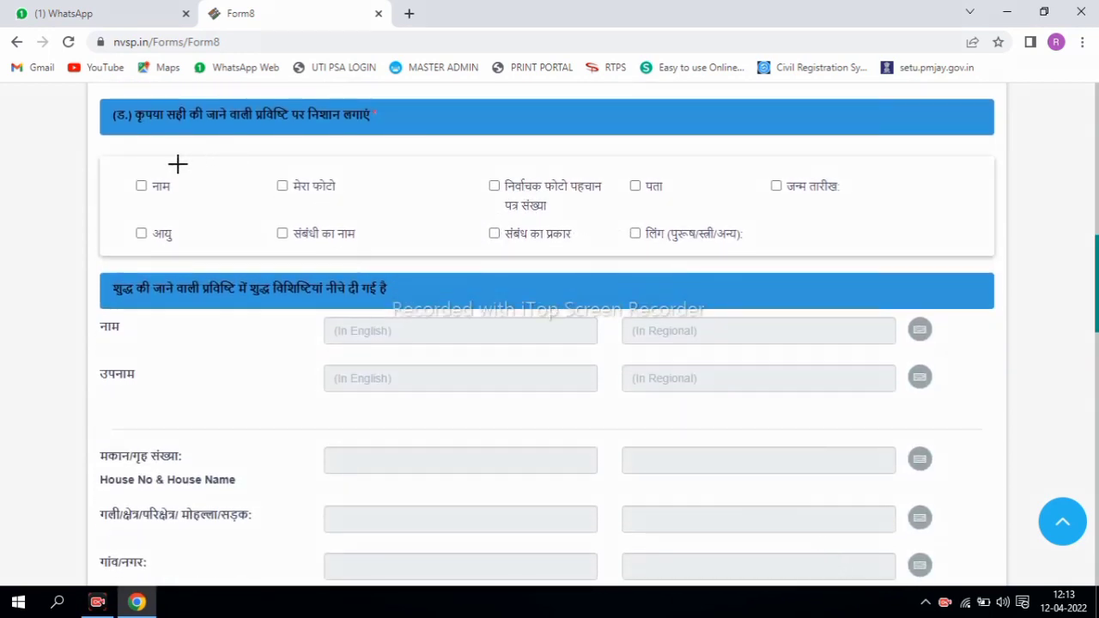
pyautogui.moveTo(103, 146)
pyautogui.mouseDown()
pyautogui.moveTo(490, 248)
pyautogui.moveTo(920, 257)
pyautogui.mouseUp()
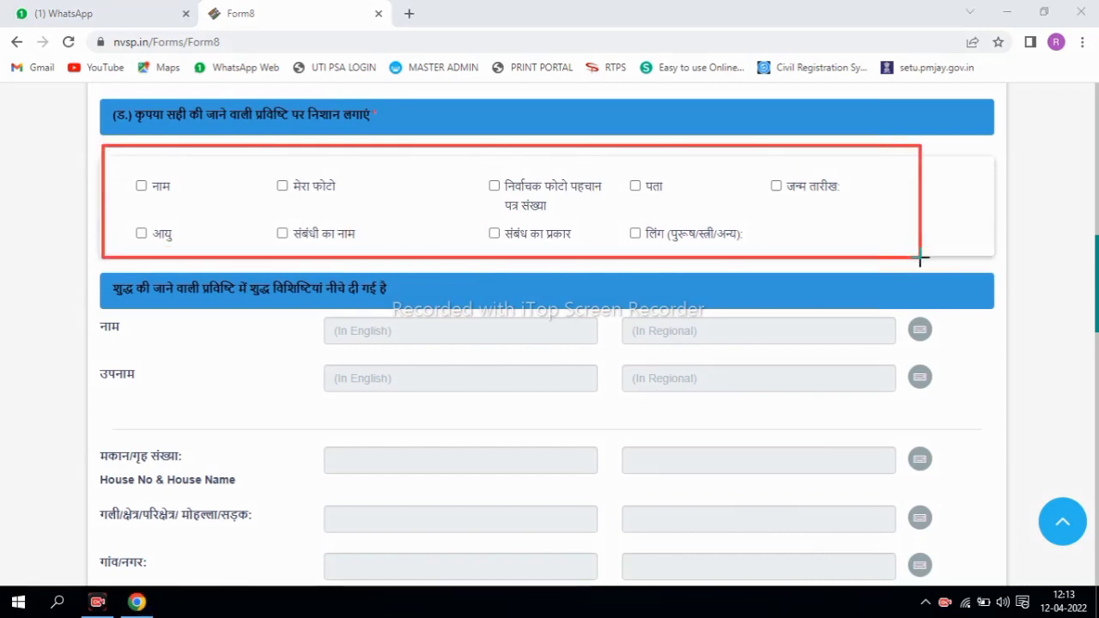
pyautogui.moveTo(120, 169)
pyautogui.mouseDown()
pyautogui.moveTo(154, 201)
pyautogui.moveTo(180, 202)
pyautogui.mouseUp()
pyautogui.moveTo(248, 167); pyautogui.dragTo(345, 205)
pyautogui.moveTo(454, 162)
pyautogui.mouseDown()
pyautogui.moveTo(555, 221)
pyautogui.moveTo(612, 221)
pyautogui.mouseUp()
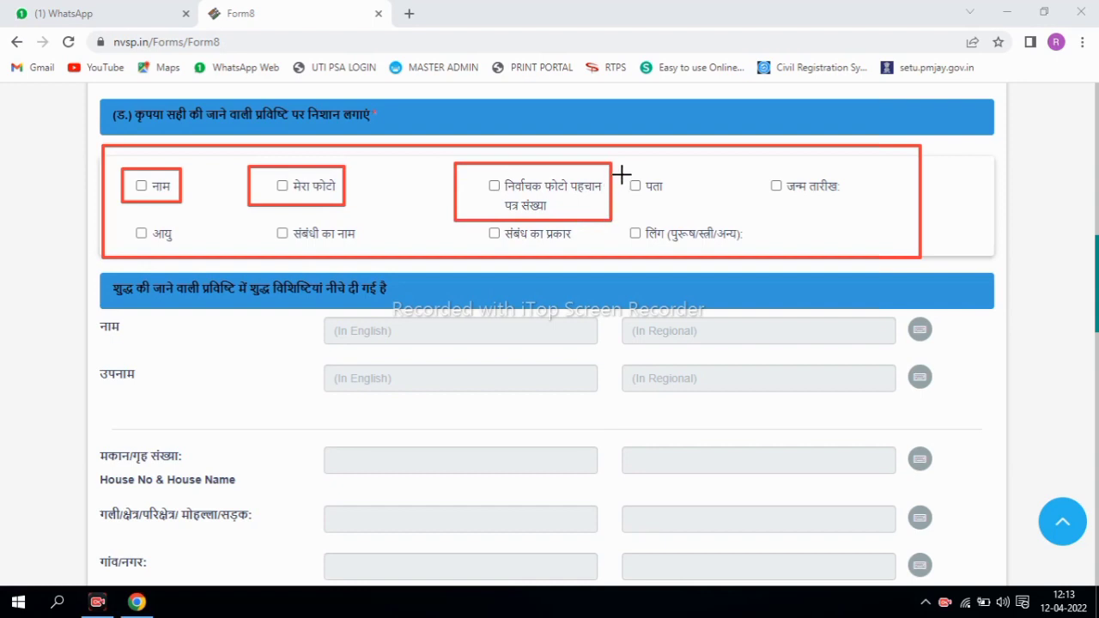
pyautogui.moveTo(620, 168)
pyautogui.mouseDown()
pyautogui.moveTo(656, 206)
pyautogui.moveTo(678, 206)
pyautogui.mouseUp()
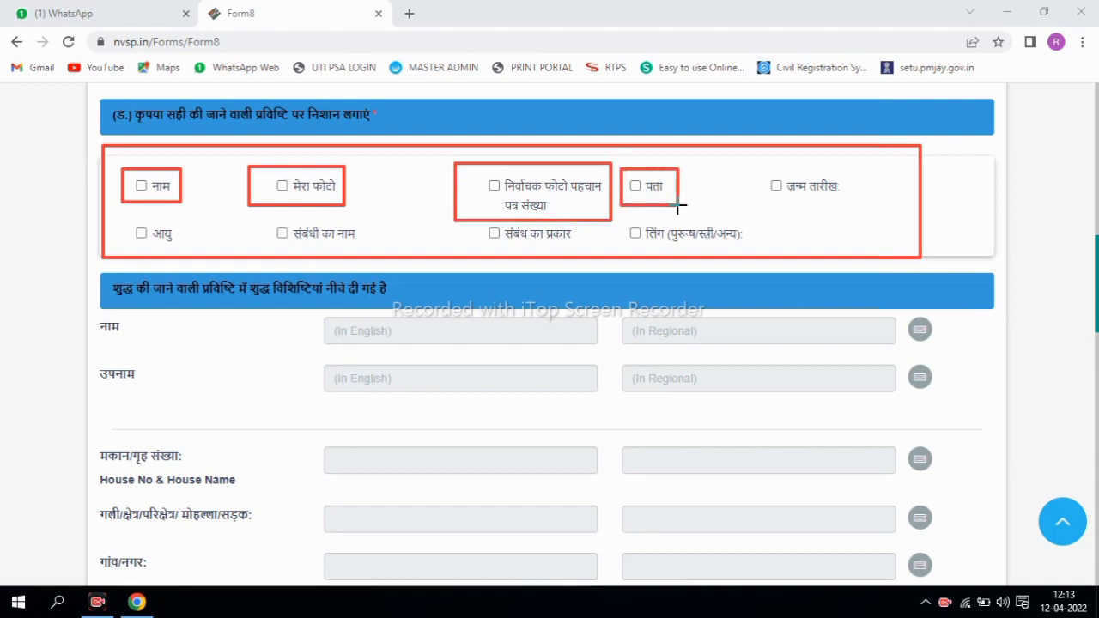
pyautogui.moveTo(753, 170); pyautogui.dragTo(848, 206)
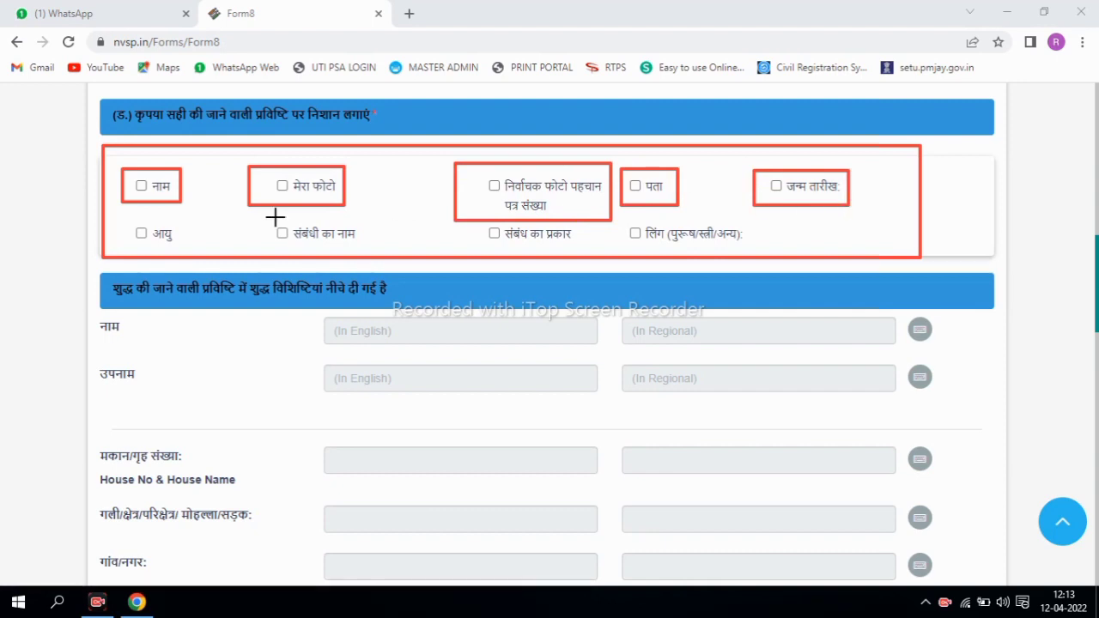
pyautogui.moveTo(126, 220); pyautogui.dragTo(188, 253)
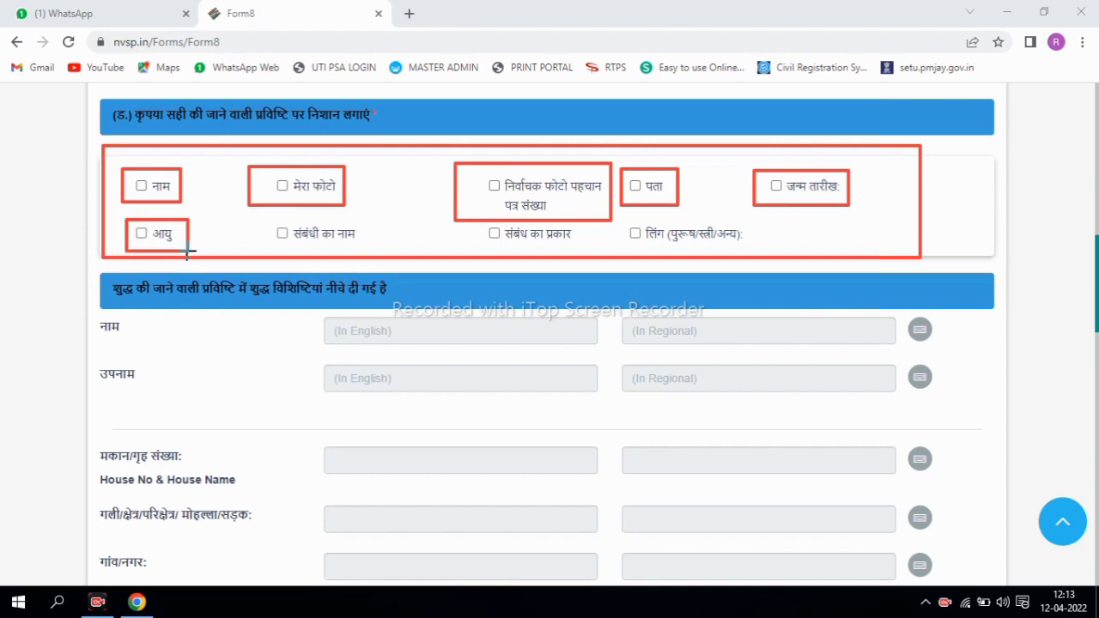
pyautogui.moveTo(745, 160)
pyautogui.mouseDown()
pyautogui.moveTo(790, 203)
pyautogui.moveTo(775, 199)
pyautogui.mouseUp()
pyautogui.moveTo(119, 209); pyautogui.dragTo(158, 228)
pyautogui.moveTo(264, 220); pyautogui.dragTo(368, 252)
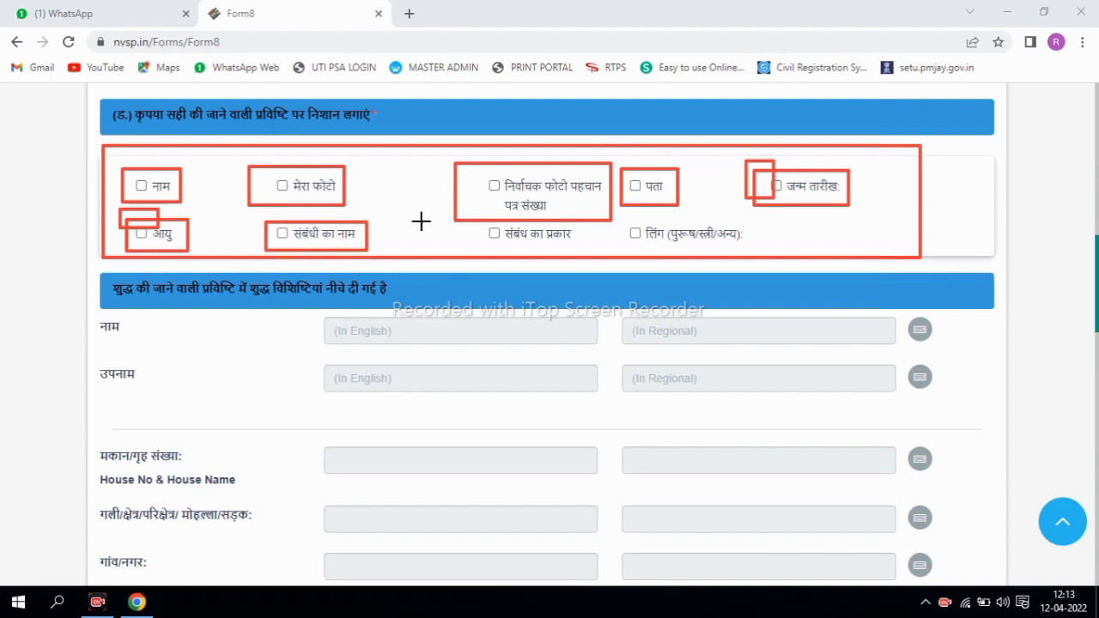
pyautogui.moveTo(482, 223); pyautogui.dragTo(577, 249)
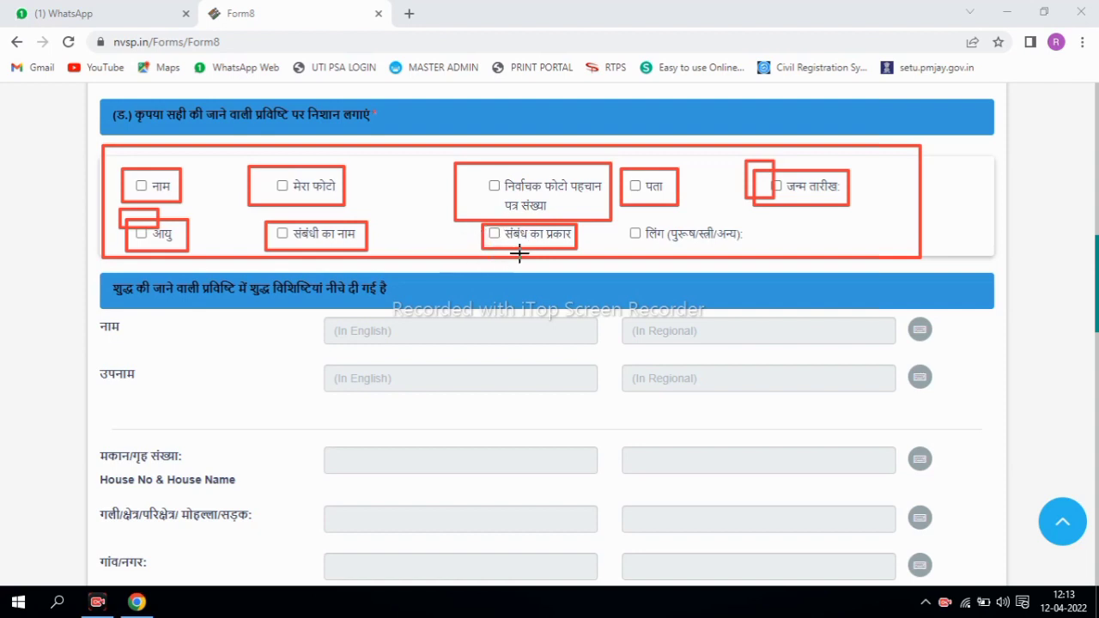
pyautogui.moveTo(624, 221); pyautogui.dragTo(747, 250)
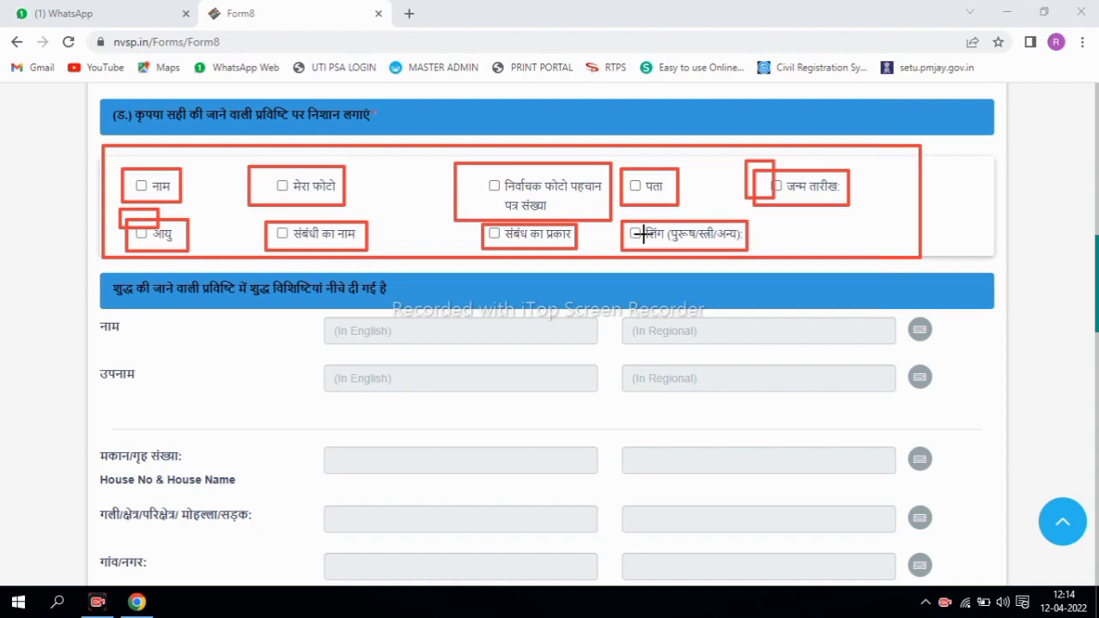
pyautogui.press('Escape')
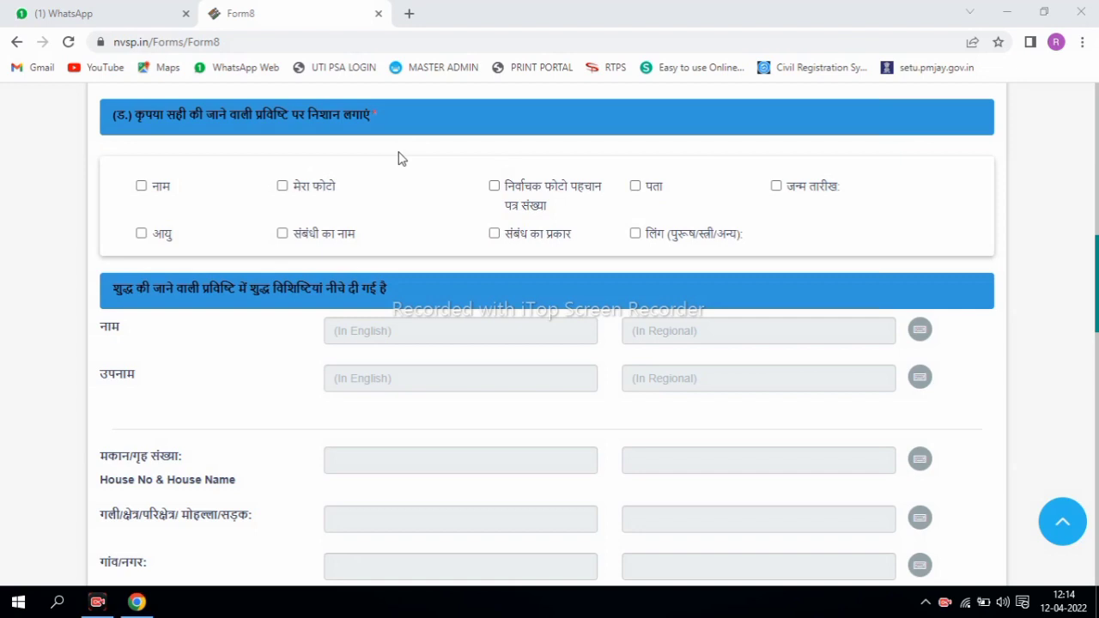
# - Examine the correction detail fields and the e-mail, mobile number and declaration place fields further down the form
pyautogui.scroll(-1, 421, 169)
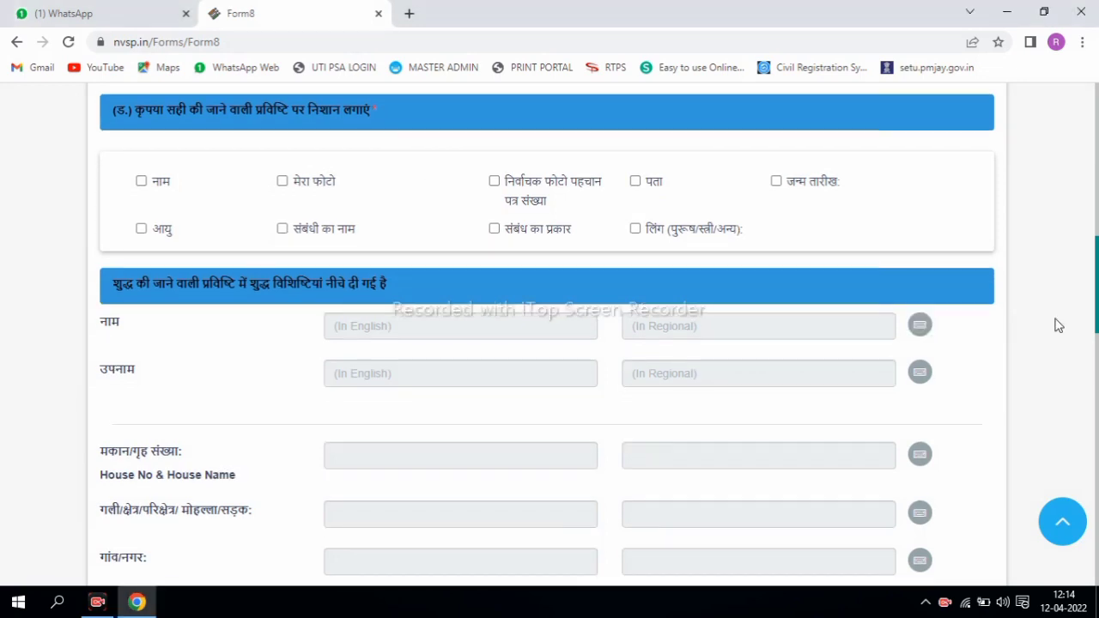
pyautogui.scroll(1, 549, 335)
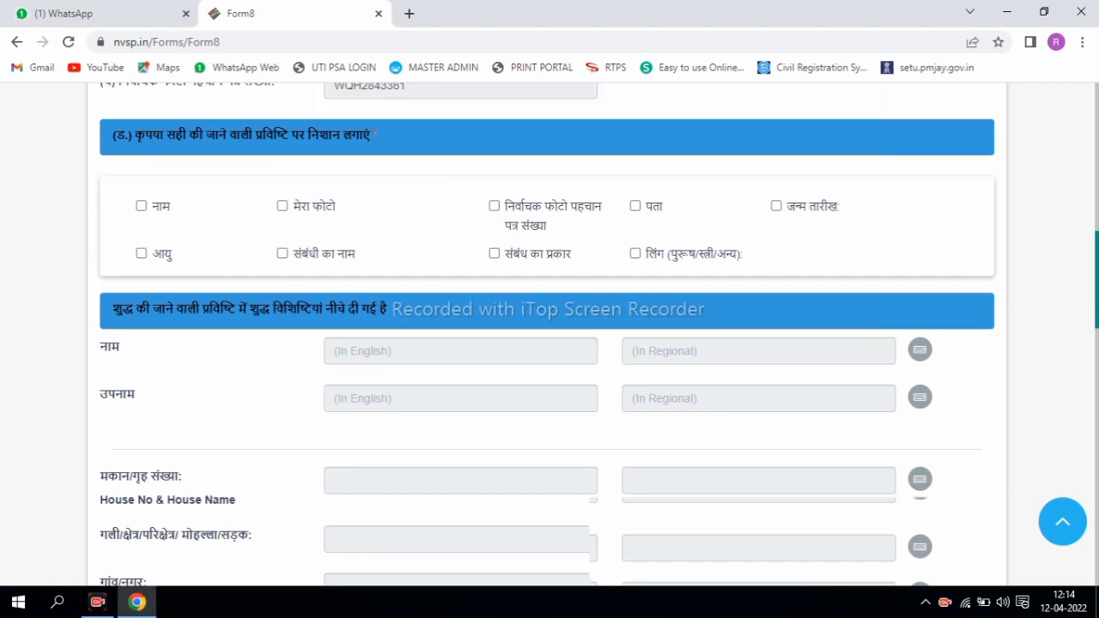
pyautogui.scroll(-5, 550, 335)
pyautogui.scroll(-5, 550, 335)
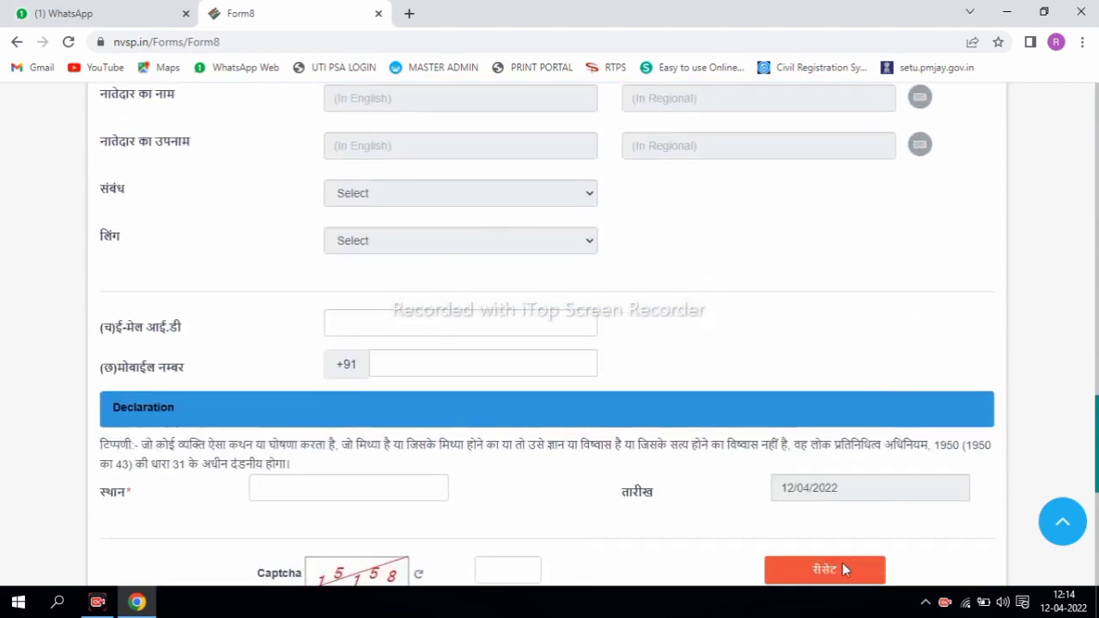
pyautogui.moveTo(288, 291)
pyautogui.mouseDown()
pyautogui.moveTo(495, 354)
pyautogui.moveTo(616, 343)
pyautogui.moveTo(606, 342)
pyautogui.mouseUp()
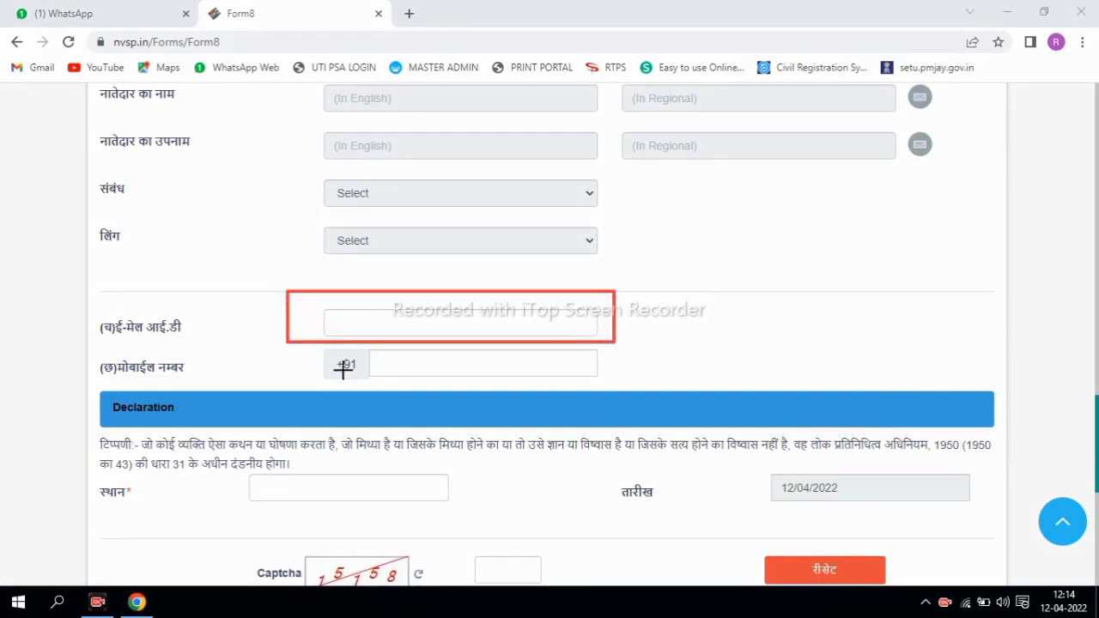
pyautogui.moveTo(313, 349)
pyautogui.mouseDown()
pyautogui.moveTo(360, 368)
pyautogui.moveTo(603, 384)
pyautogui.mouseUp()
pyautogui.moveTo(225, 466); pyautogui.dragTo(456, 511)
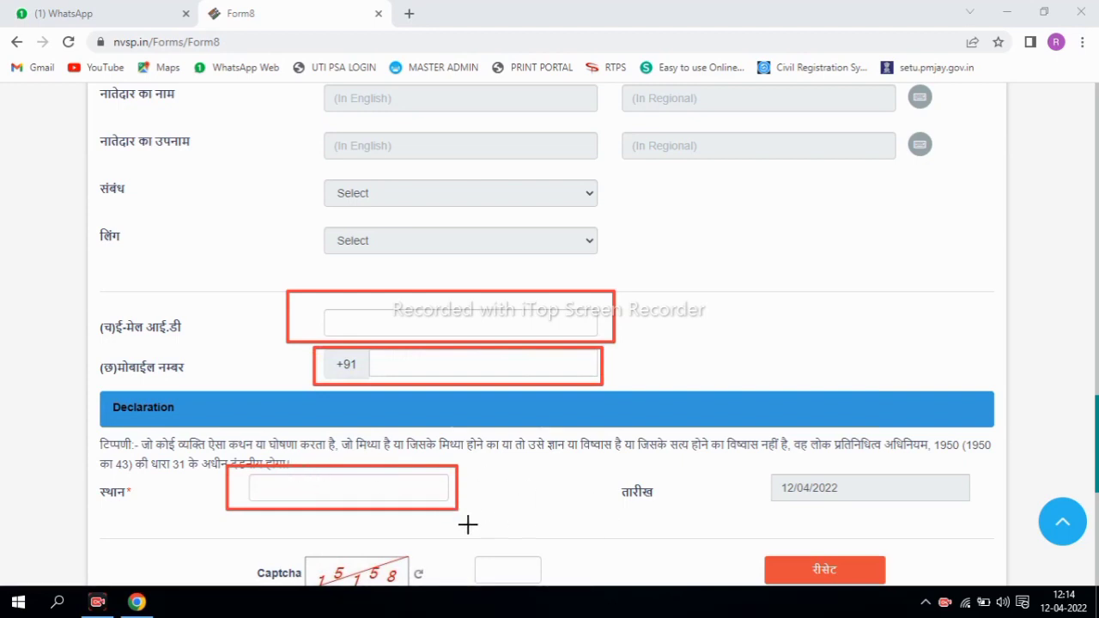
# - Examine the captcha entry and the submission option at the end of the form
pyautogui.moveTo(265, 560); pyautogui.dragTo(377, 587)
pyautogui.moveTo(444, 548); pyautogui.dragTo(543, 577)
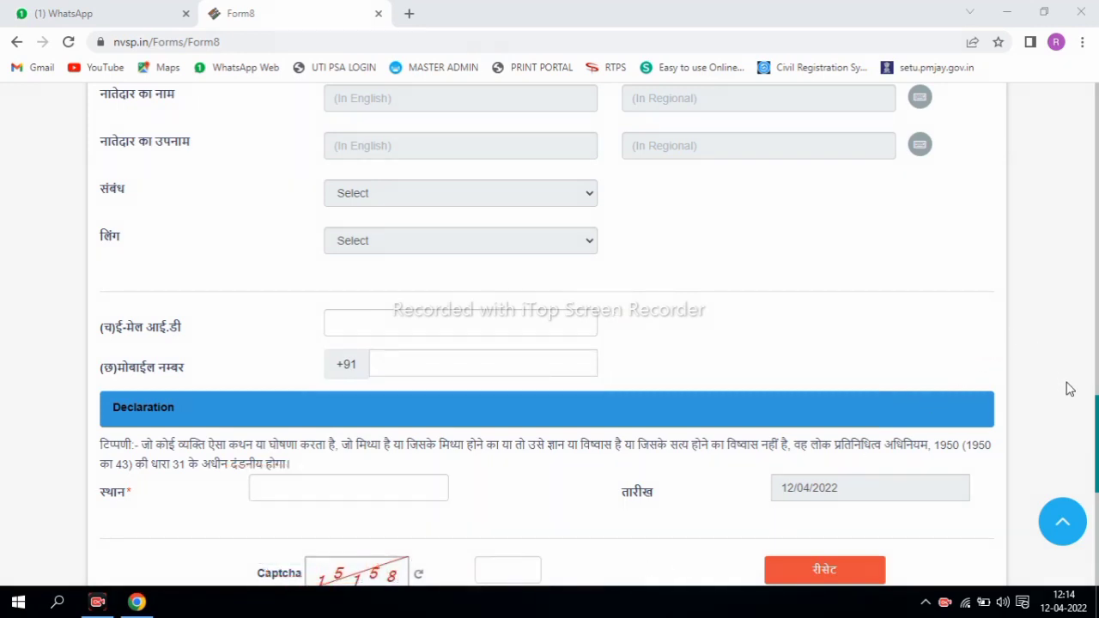
pyautogui.moveTo(1096, 404); pyautogui.dragTo(1097, 425)
pyautogui.scroll(-1, 923, 508)
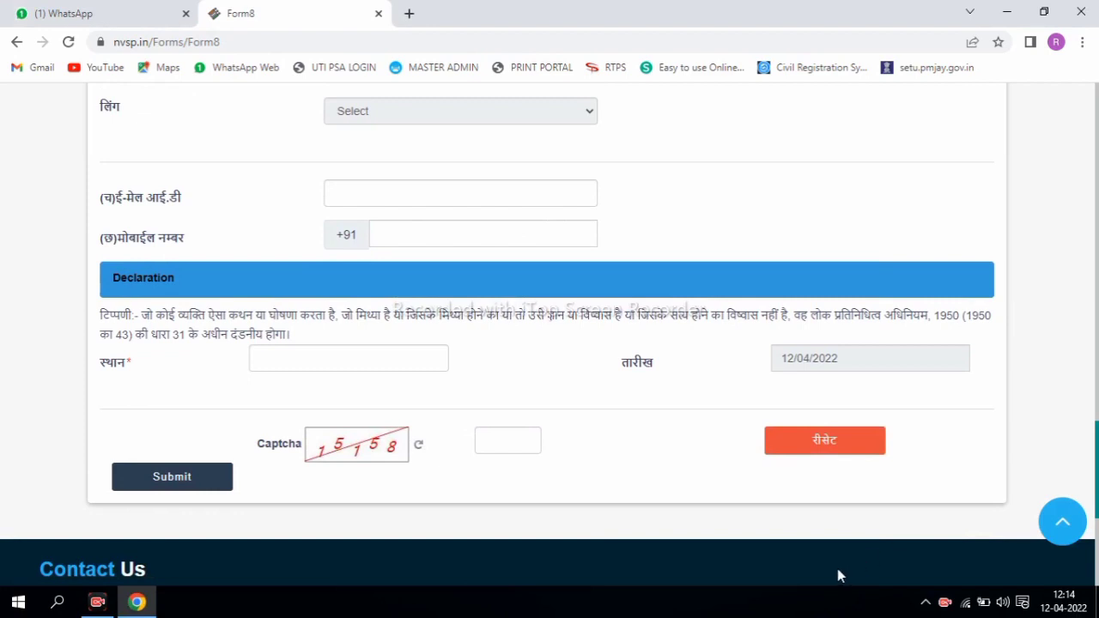
pyautogui.moveTo(122, 463)
pyautogui.mouseDown()
pyautogui.moveTo(176, 491)
pyautogui.moveTo(212, 492)
pyautogui.mouseUp()
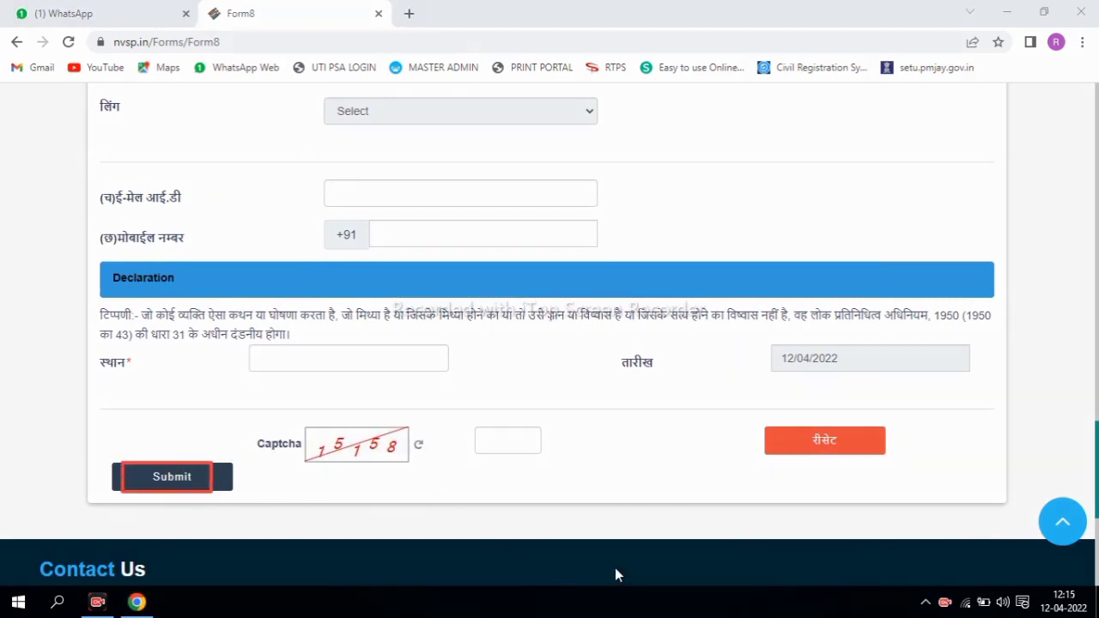
pyautogui.scroll(2, 1090, 460)
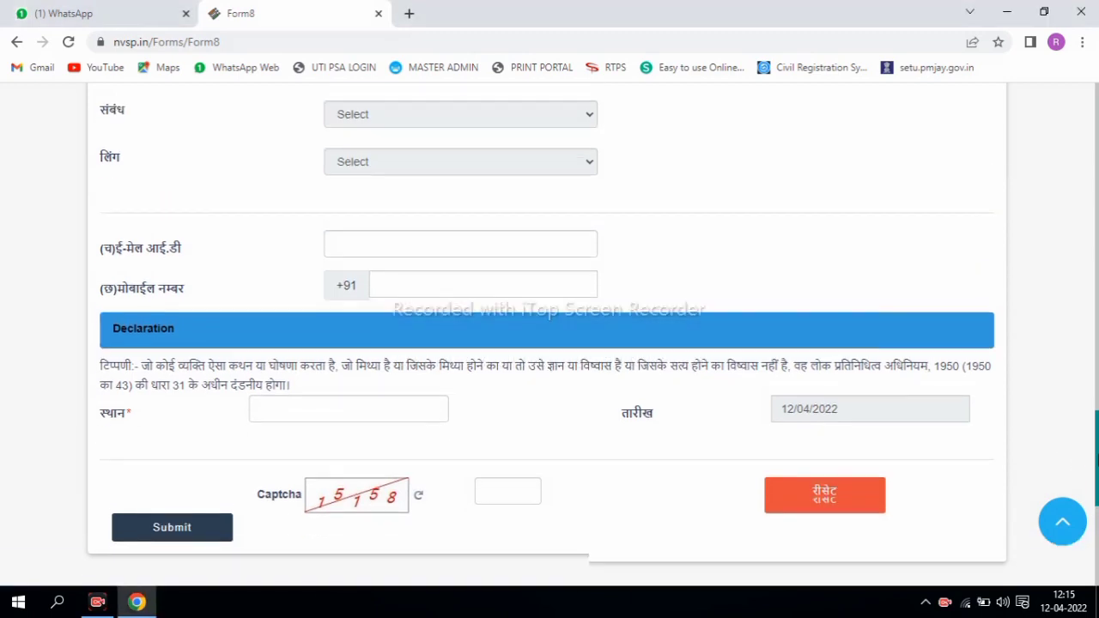
# - Mark the applicant's photo (मेरा फोटो) as the entry to correct
pyautogui.moveTo(1096, 460); pyautogui.dragTo(1074, 290)
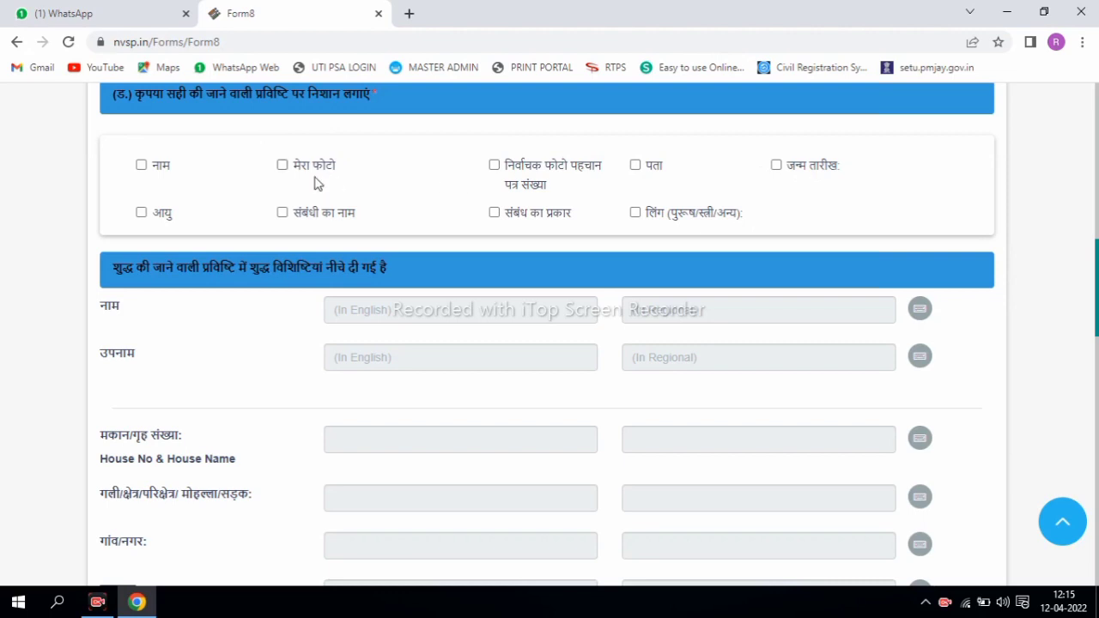
pyautogui.click(283, 165)
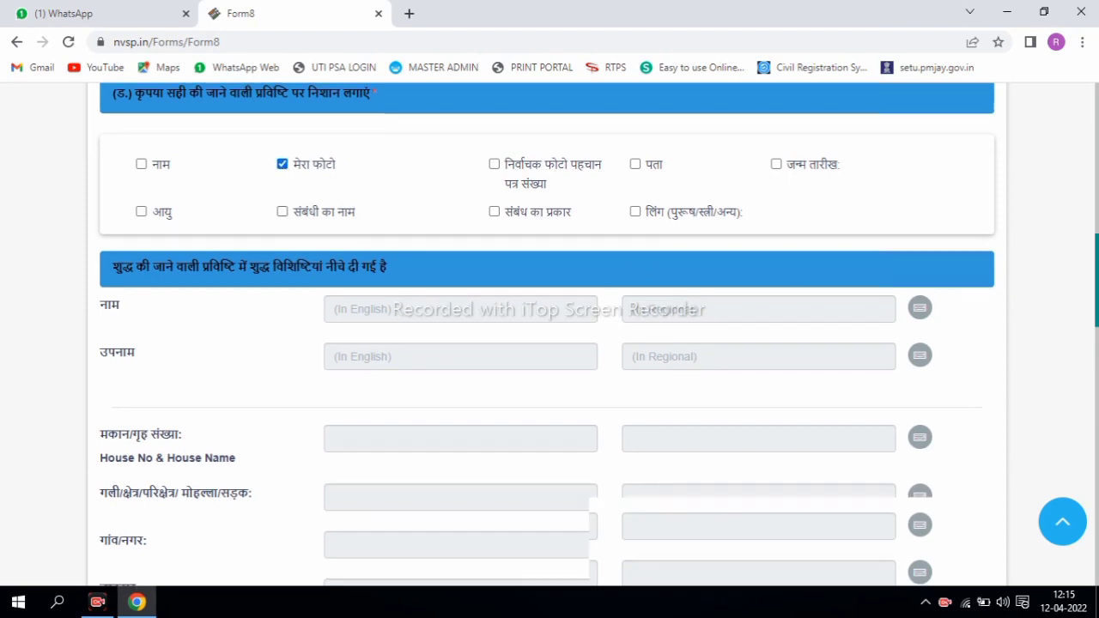
# - Review the photo upload section and the e-mail, mobile number and declaration place fields below it
pyautogui.scroll(-8, 725, 411)
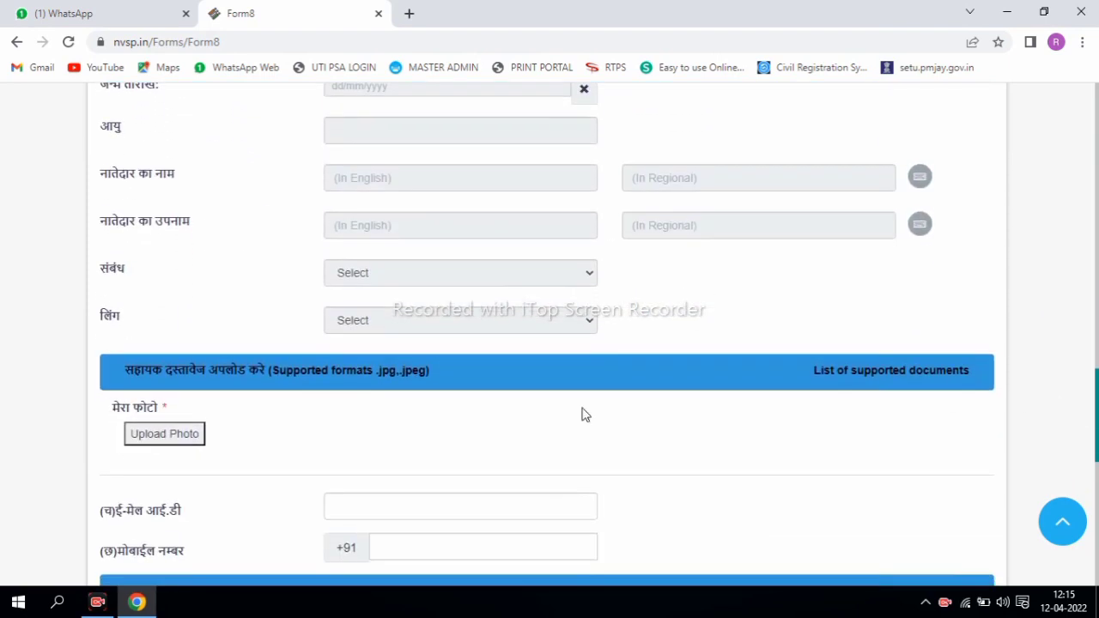
pyautogui.scroll(-1, 1083, 429)
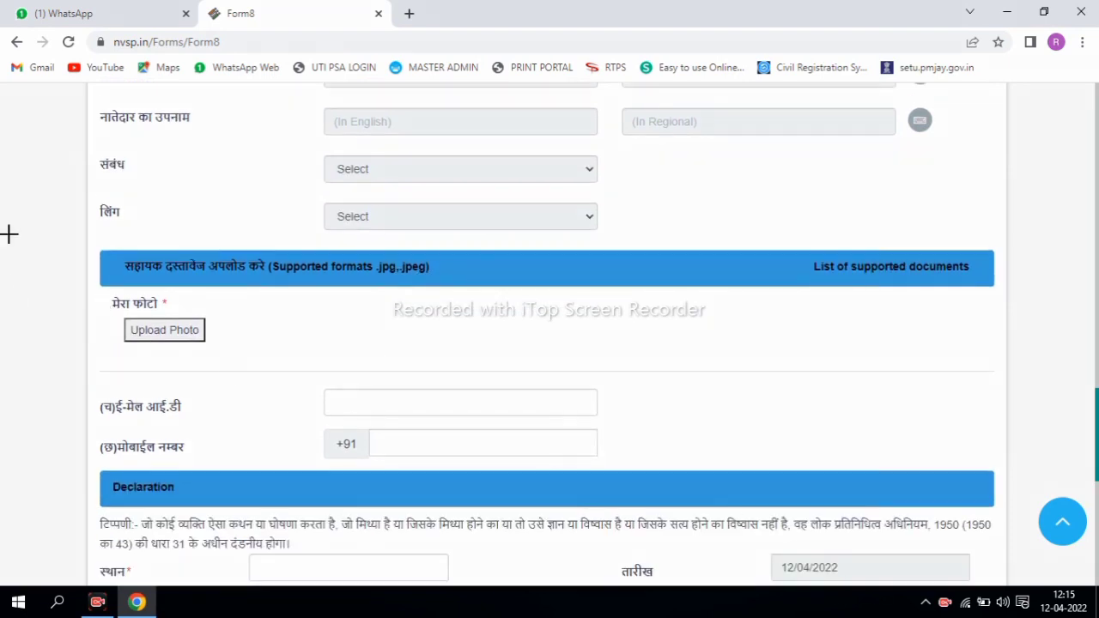
pyautogui.moveTo(94, 275)
pyautogui.mouseDown()
pyautogui.moveTo(171, 349)
pyautogui.moveTo(254, 366)
pyautogui.mouseUp()
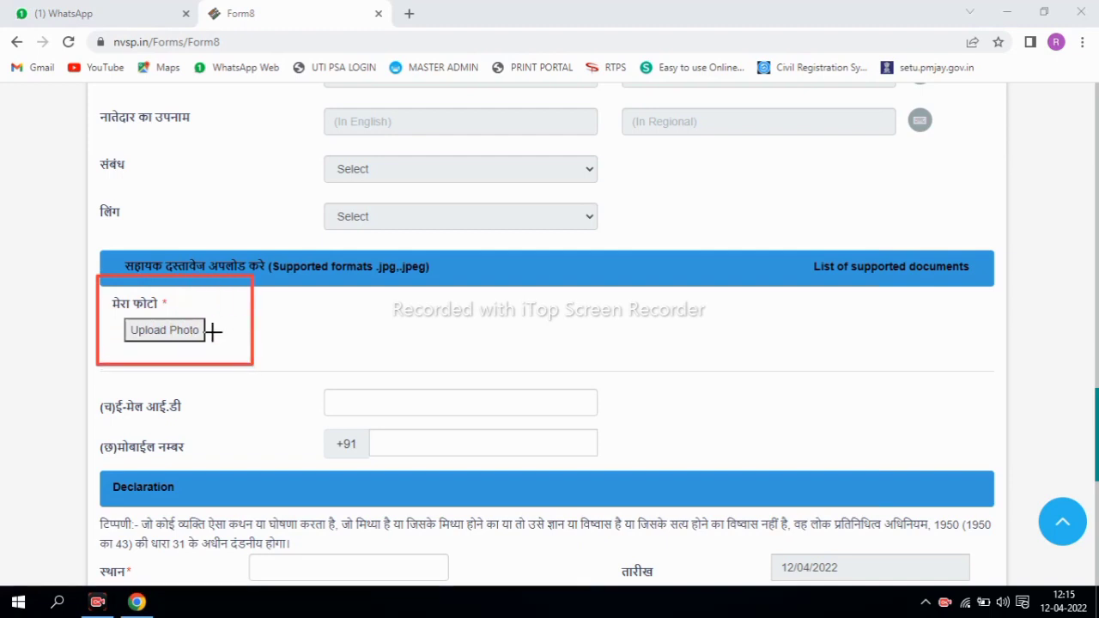
pyautogui.moveTo(315, 391); pyautogui.dragTo(454, 469)
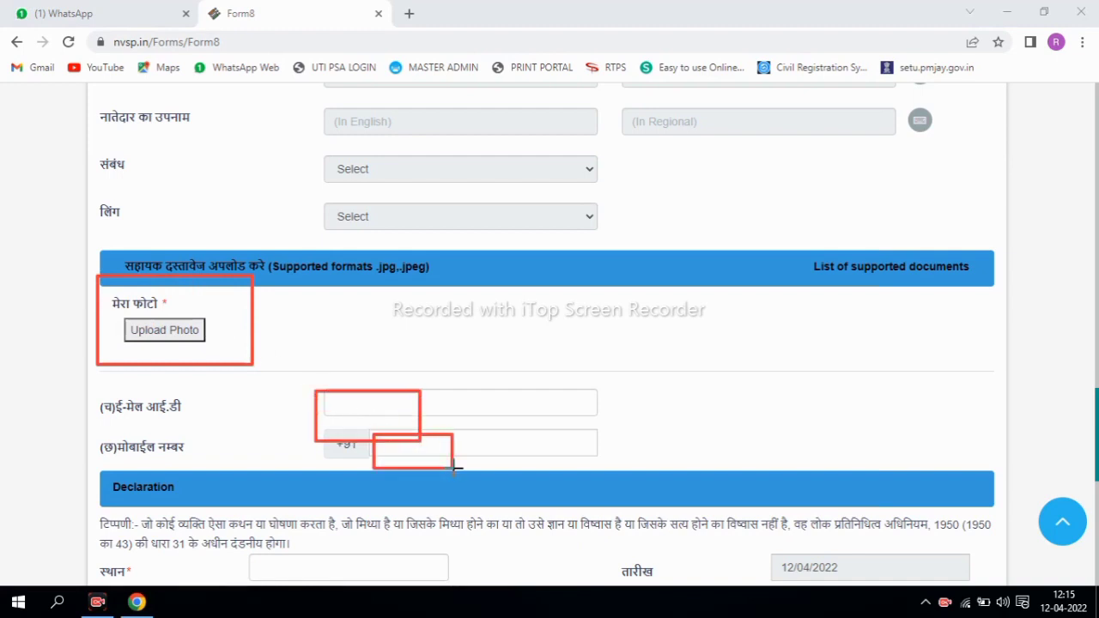
pyautogui.moveTo(261, 561); pyautogui.dragTo(316, 579)
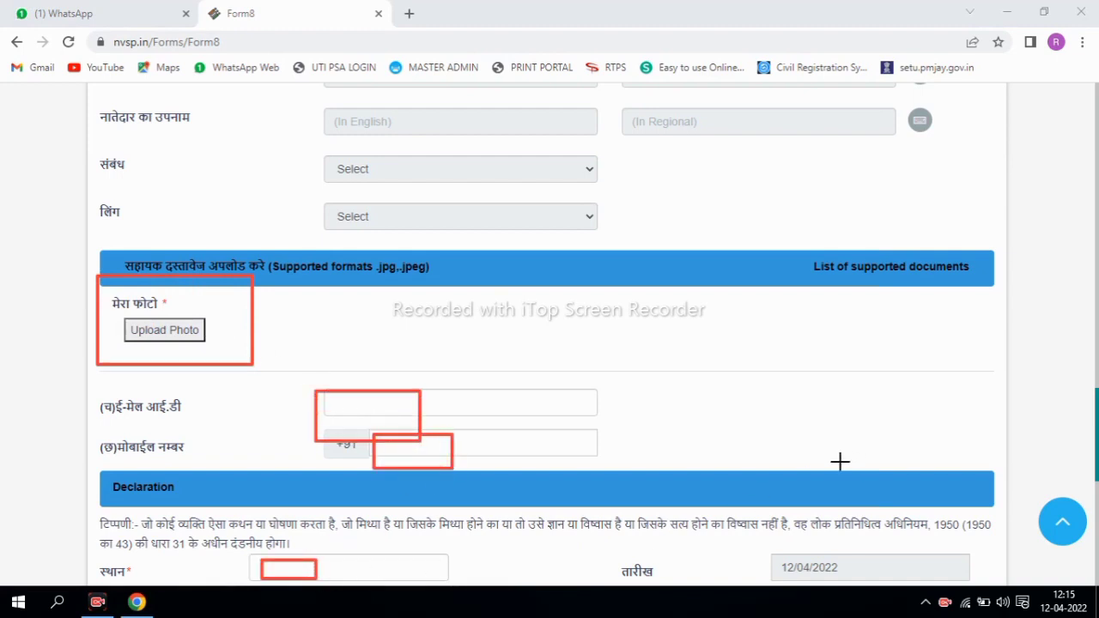
pyautogui.press('Escape')
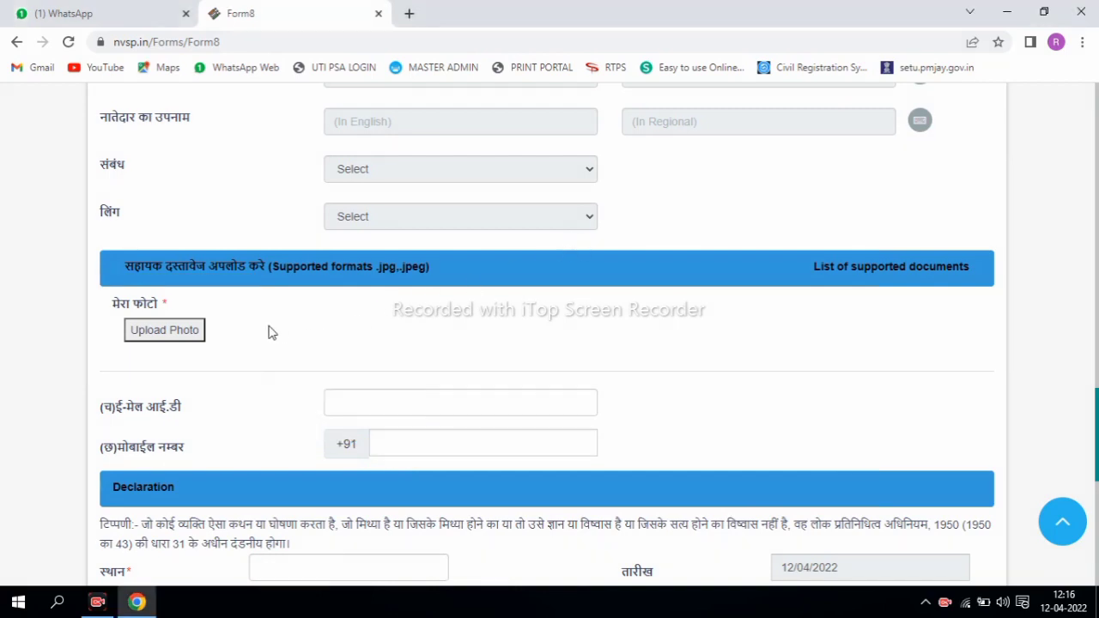
# - Upload ppp.jpeg as the applicant's photo, preview its crop in the photo editing tool and save it
pyautogui.click(152, 335)
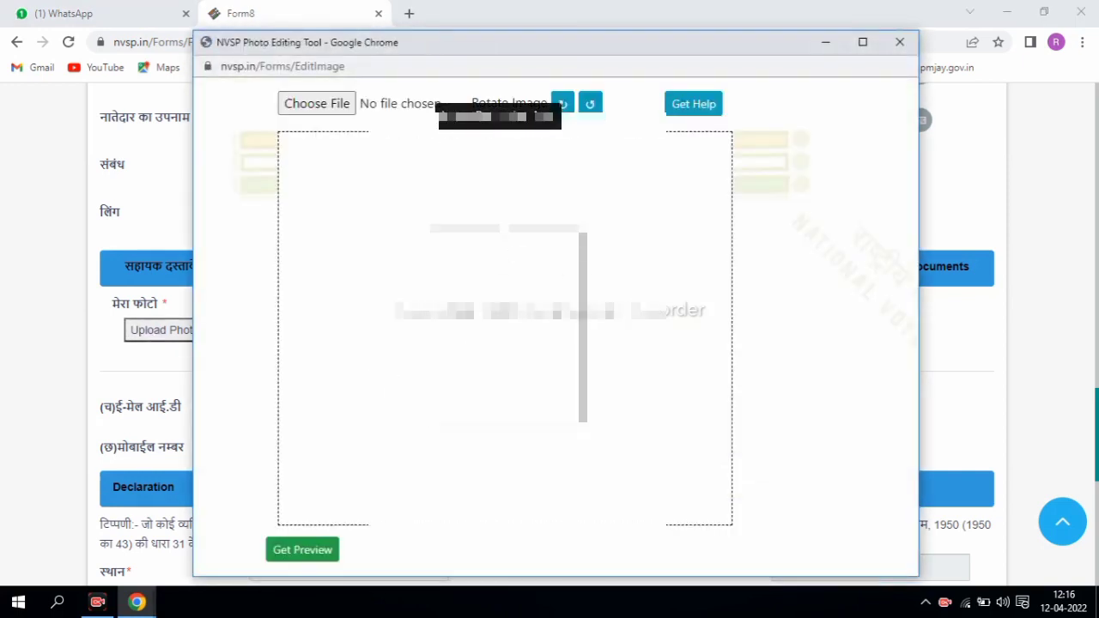
pyautogui.click(334, 105)
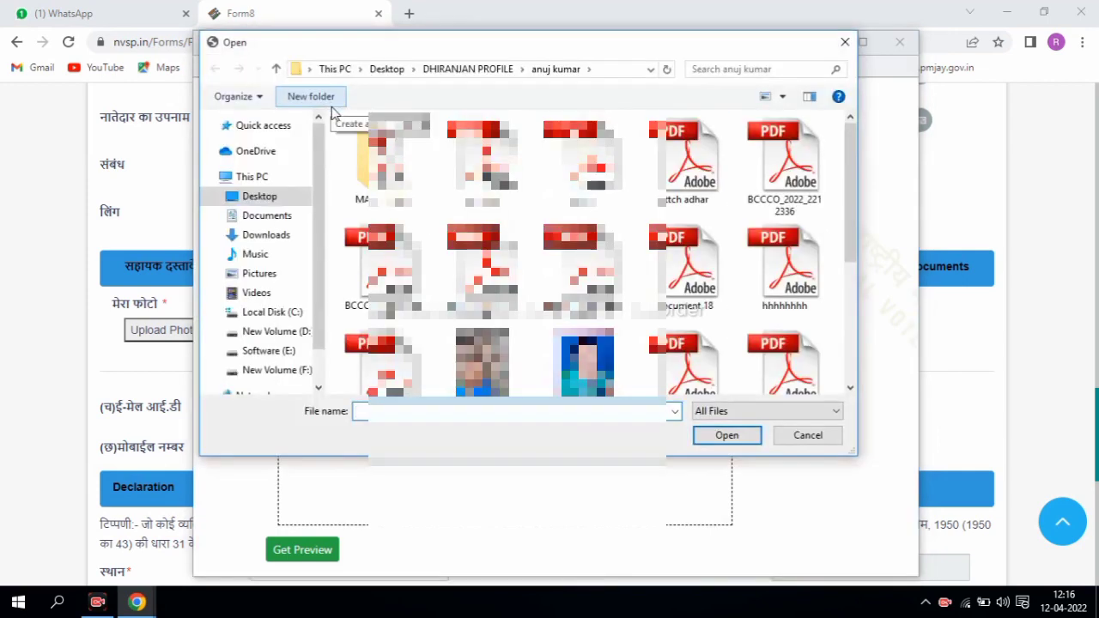
pyautogui.doubleClick(483, 360)
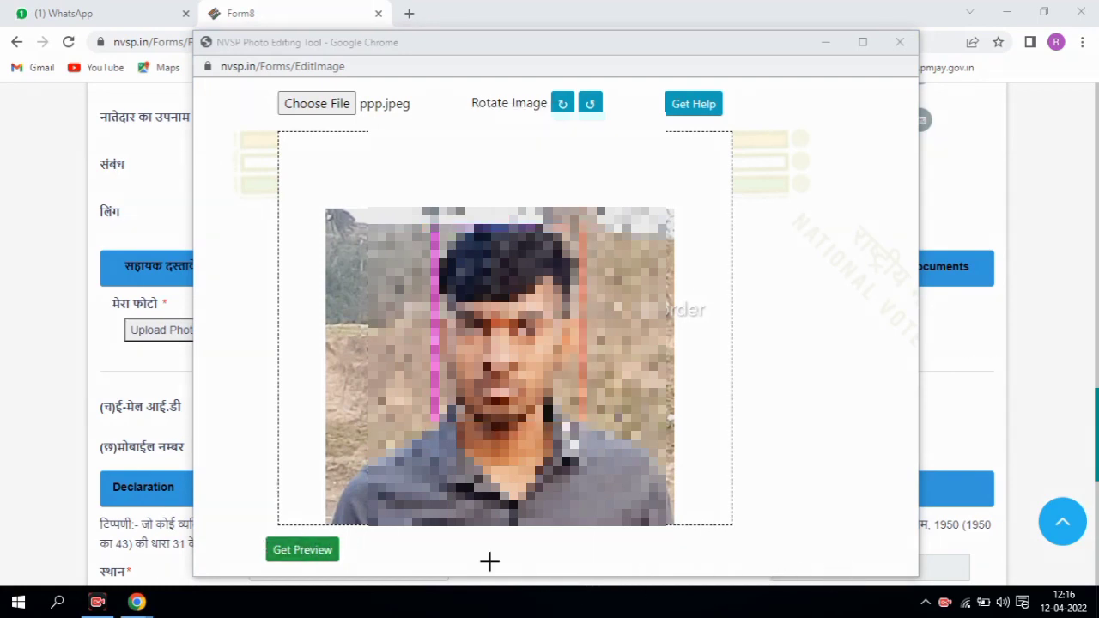
pyautogui.moveTo(239, 534); pyautogui.dragTo(340, 565)
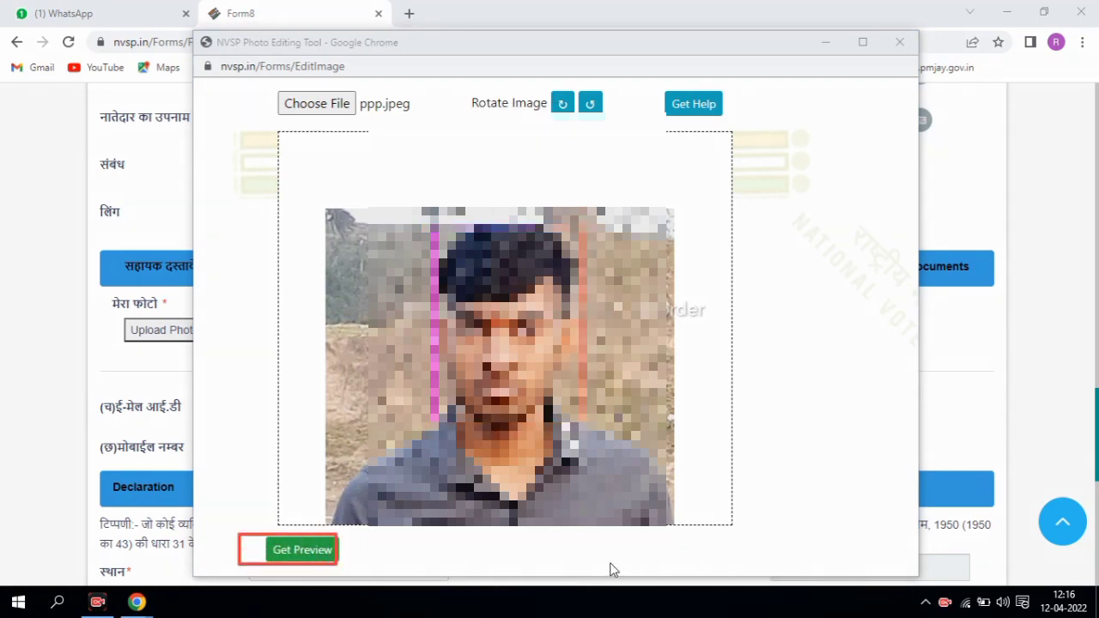
pyautogui.click(294, 550)
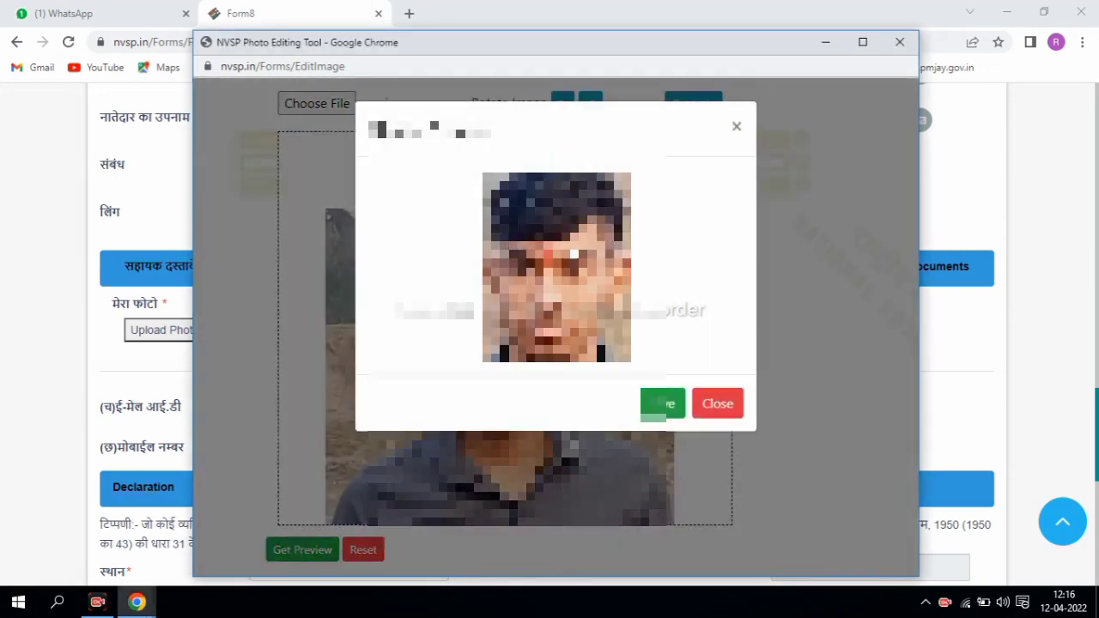
pyautogui.click(662, 403)
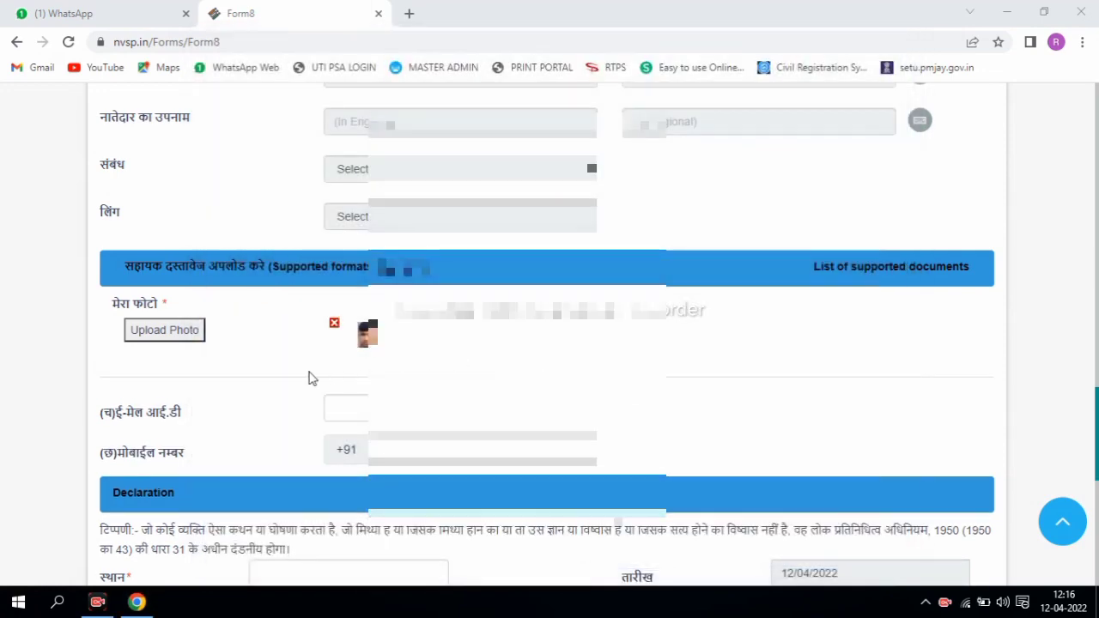
# - Complete the contact details, enter kutumba as the declaration place, fill in the captcha and submit the form
pyautogui.click(357, 407)
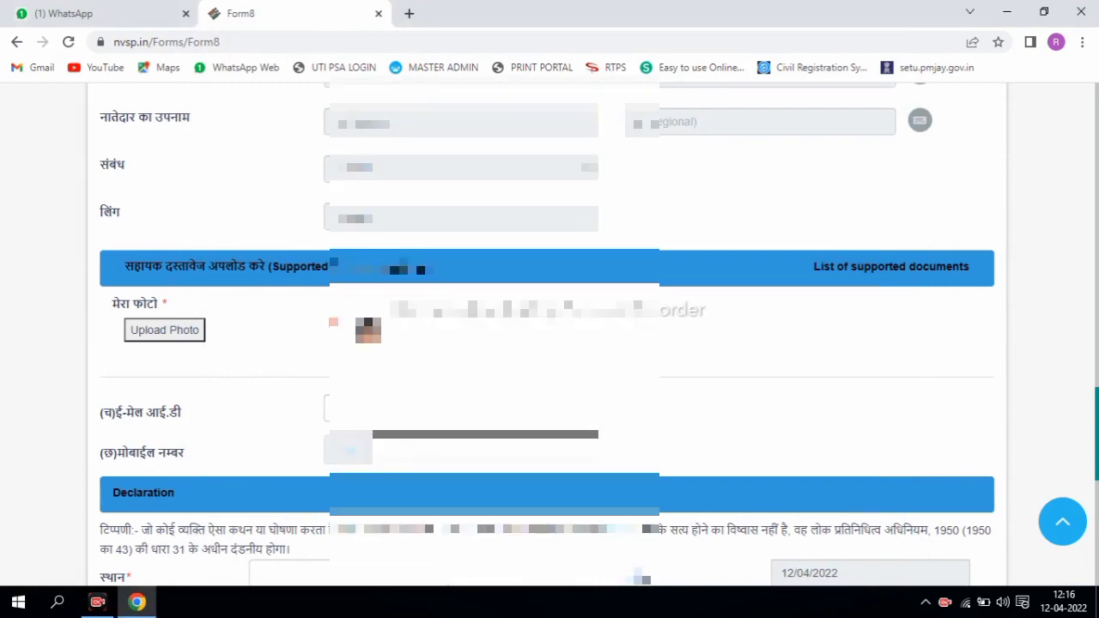
pyautogui.scroll(1, 1095, 433)
pyautogui.moveTo(1095, 434); pyautogui.dragTo(1092, 511)
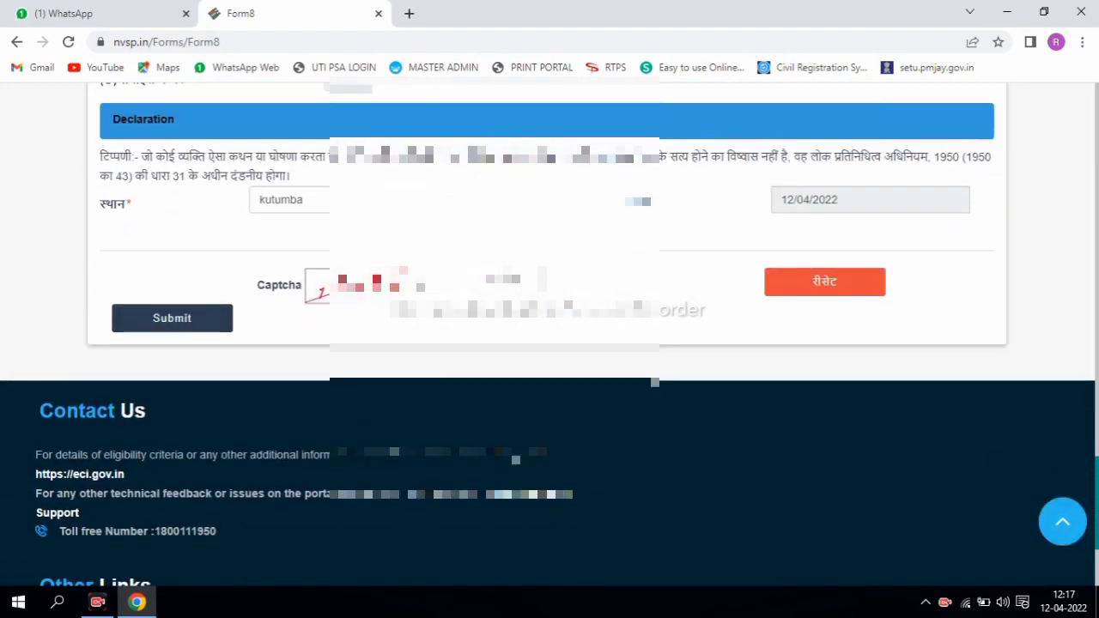
pyautogui.click(170, 320)
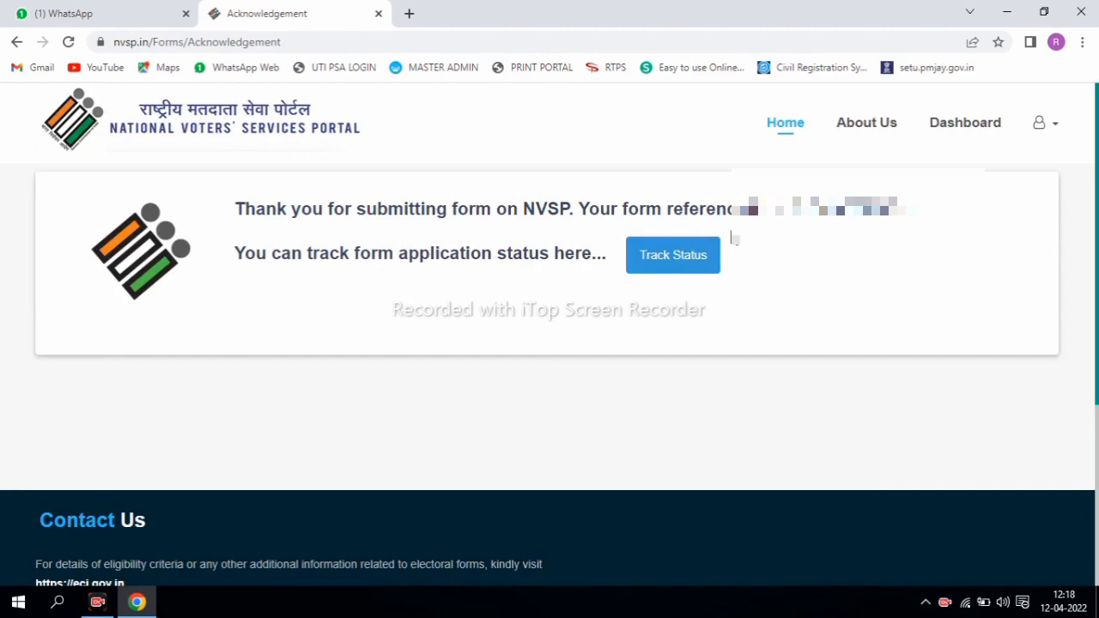
# - Copy the form reference number from the acknowledgement and use it to track the application's status through to Accepted / Rejected
pyautogui.moveTo(792, 206); pyautogui.dragTo(915, 206)
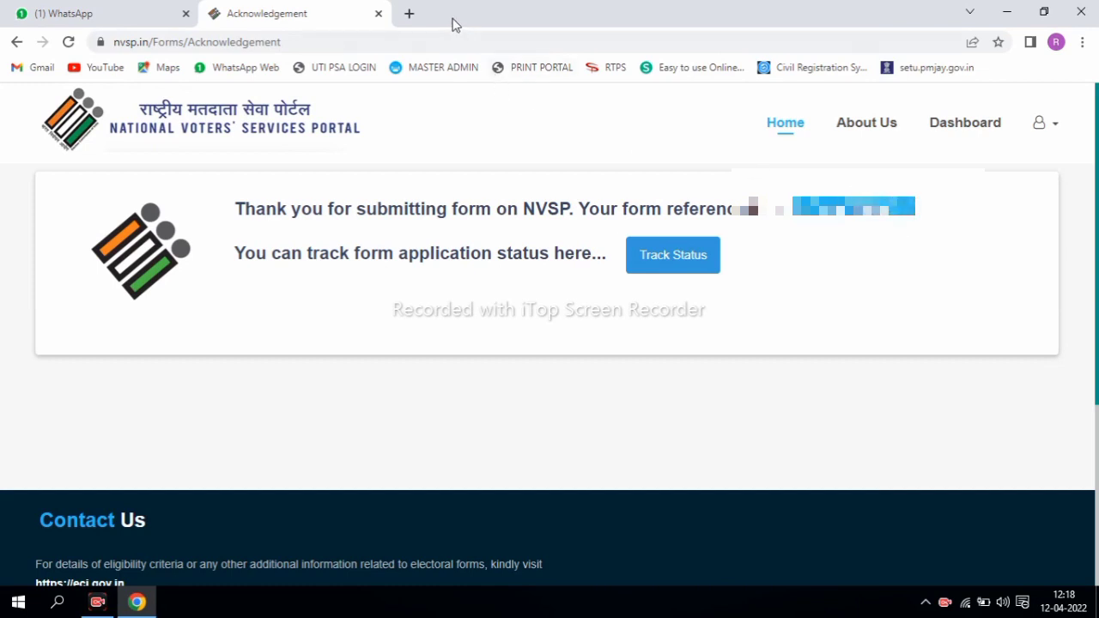
pyautogui.click(667, 265)
pyautogui.click(547, 323)
pyautogui.hotkey('ctrl', 'v')
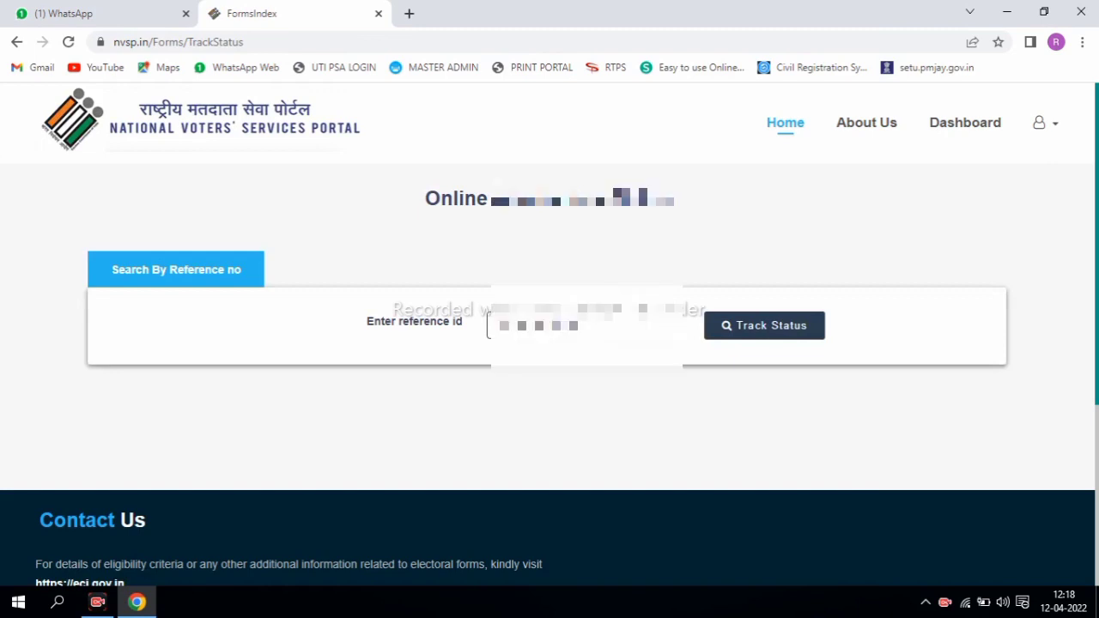
pyautogui.click(761, 337)
pyautogui.scroll(-2, 449, 466)
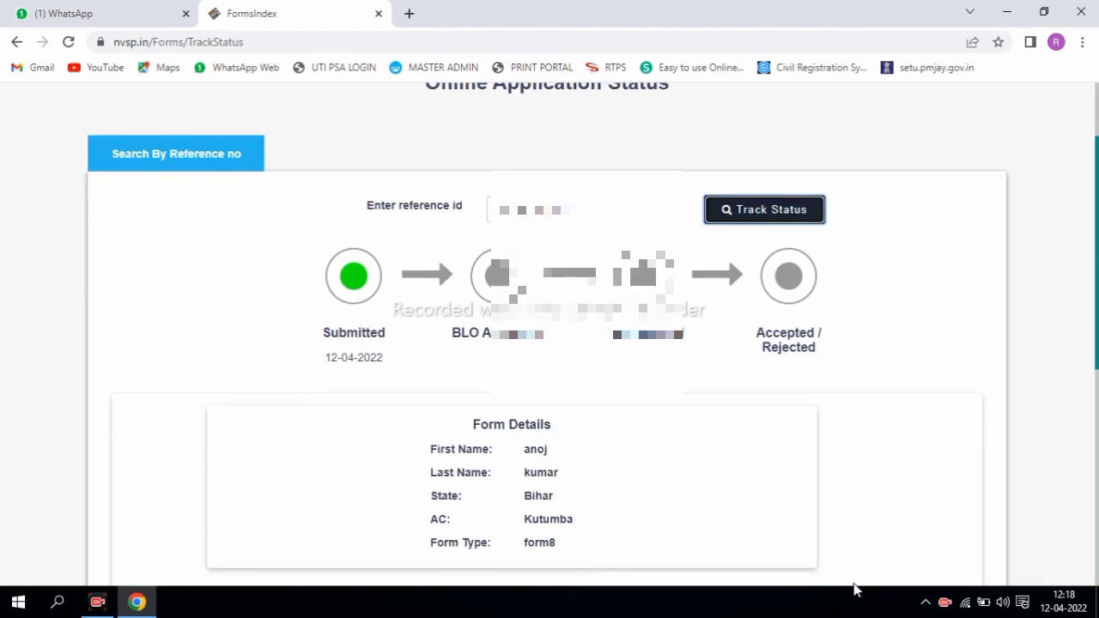
pyautogui.moveTo(736, 250); pyautogui.dragTo(837, 383)
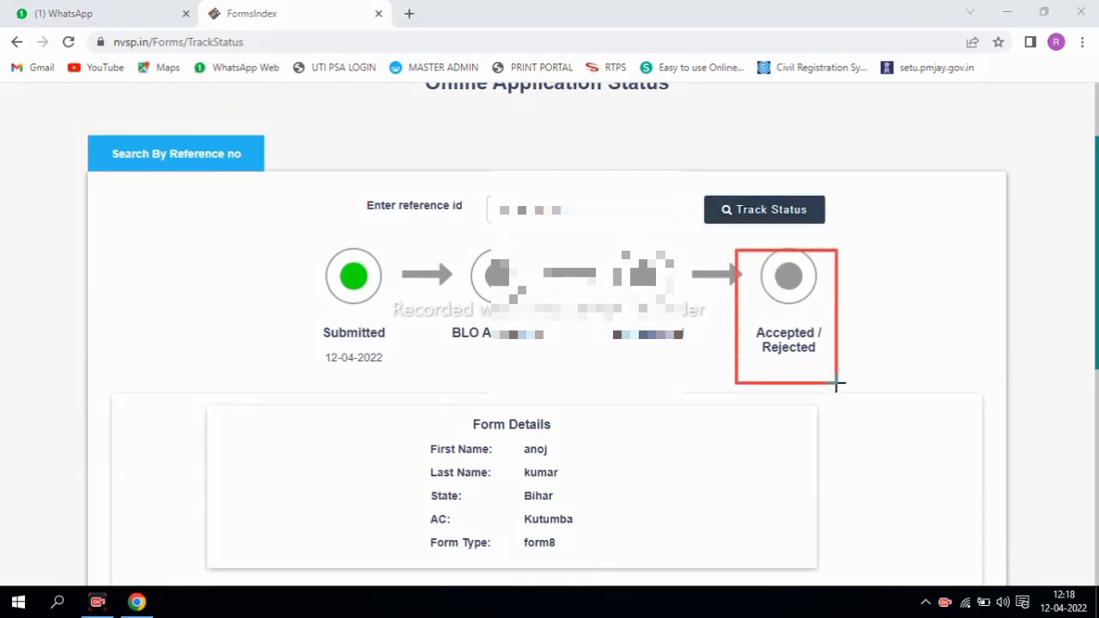